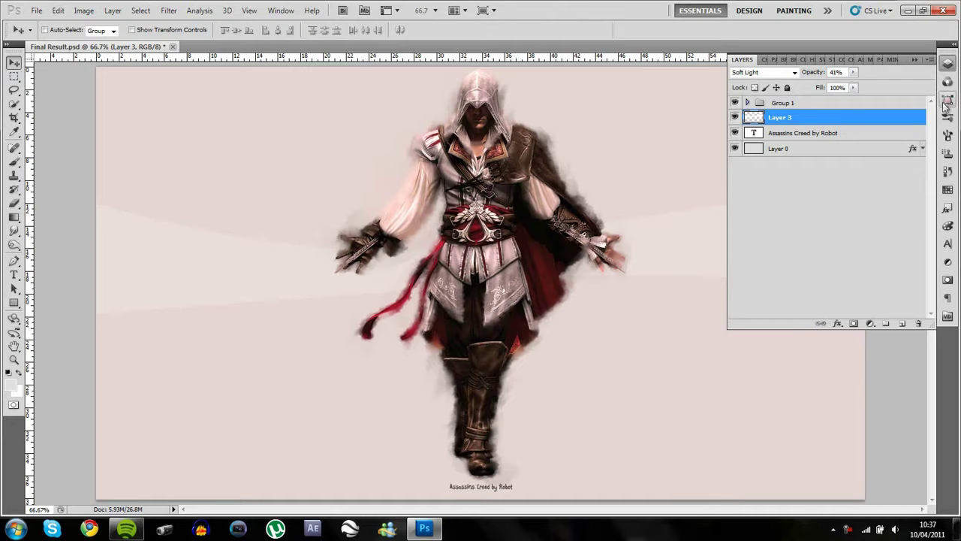
- Create a new blank document and fill its background with the light grey foreground colour
click(948, 63)
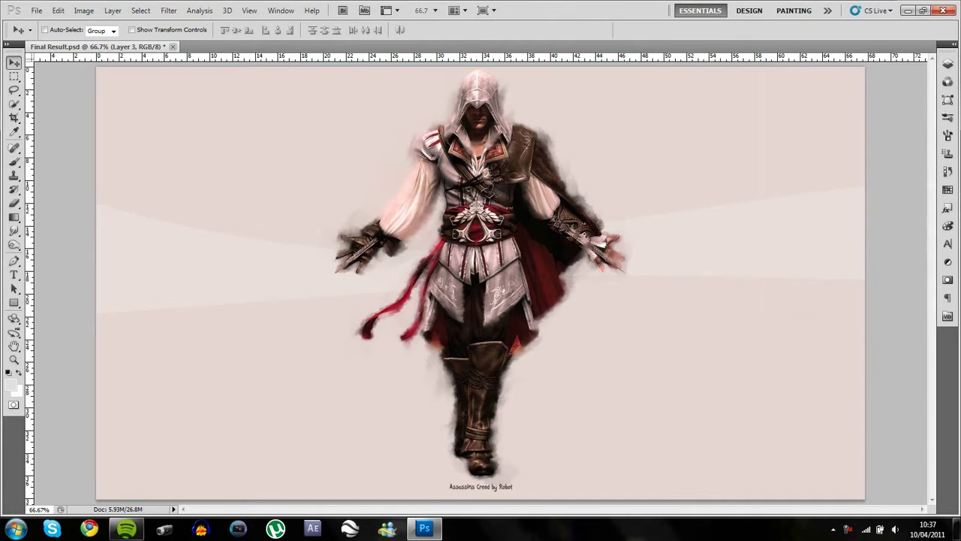
key(ctrl+n)
key(Return)
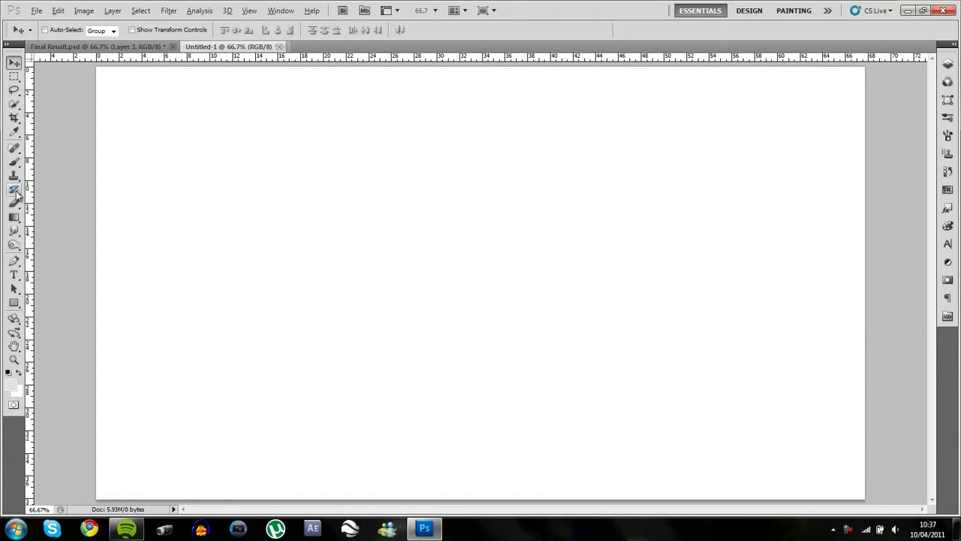
key(alt+BackSpace)
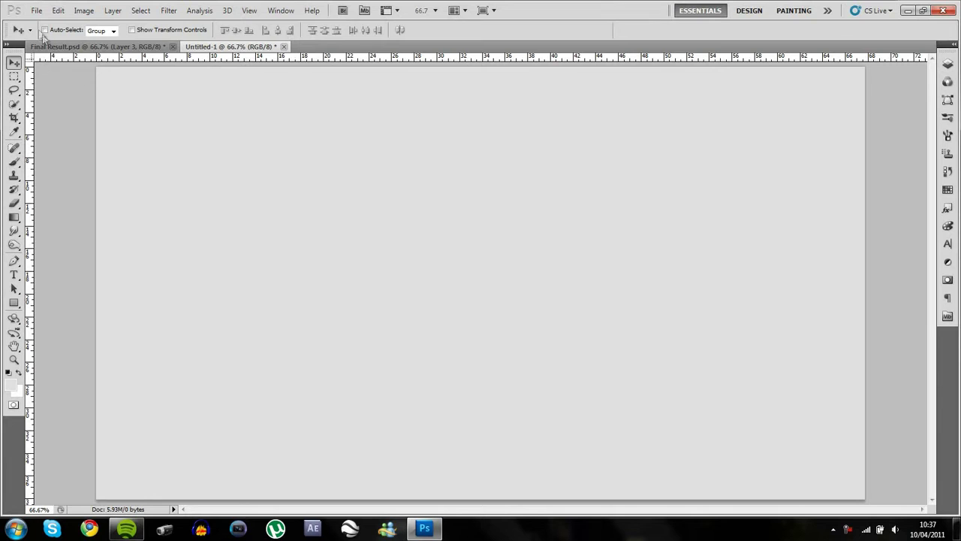
- Open the AssassinsCreed2 image from the Smudge Tutorial folder on the Desktop
click(36, 10)
click(45, 33)
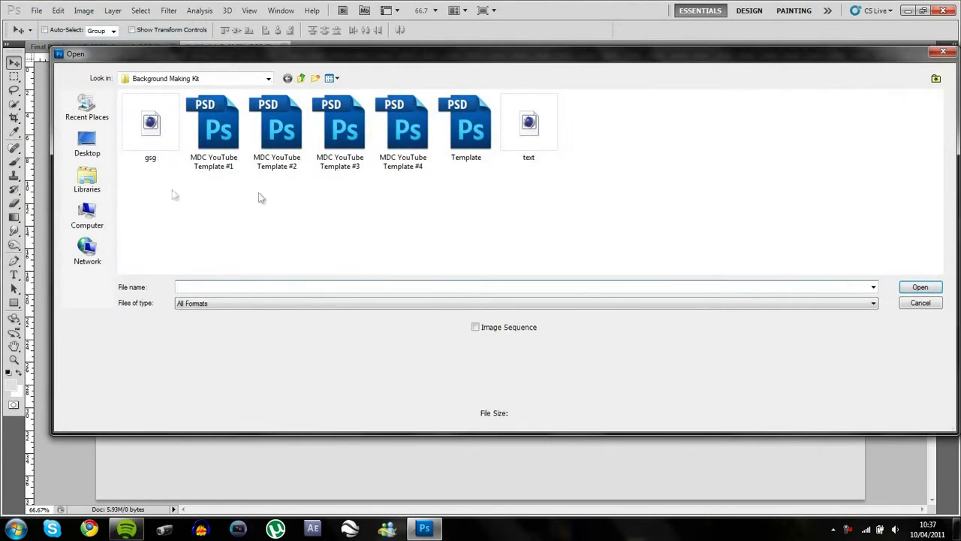
click(87, 142)
double_click(155, 217)
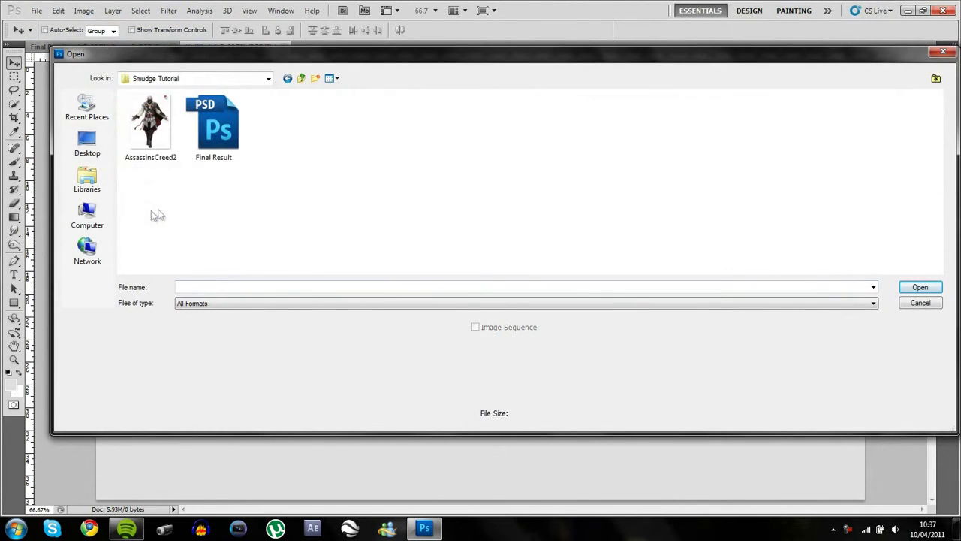
double_click(150, 124)
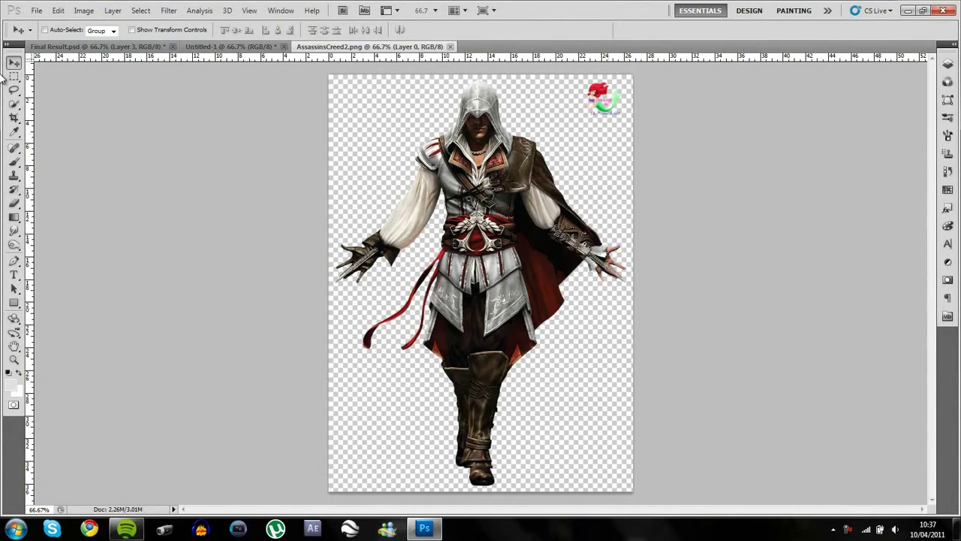
- Lasso the whole figure without the corner logo and paste a copy of it into the Untitled-1 document
click(14, 90)
mouse_move(329, 89)
mouse_down()
mouse_move(368, 75)
mouse_move(508, 73)
mouse_move(666, 248)
mouse_move(673, 293)
mouse_up()
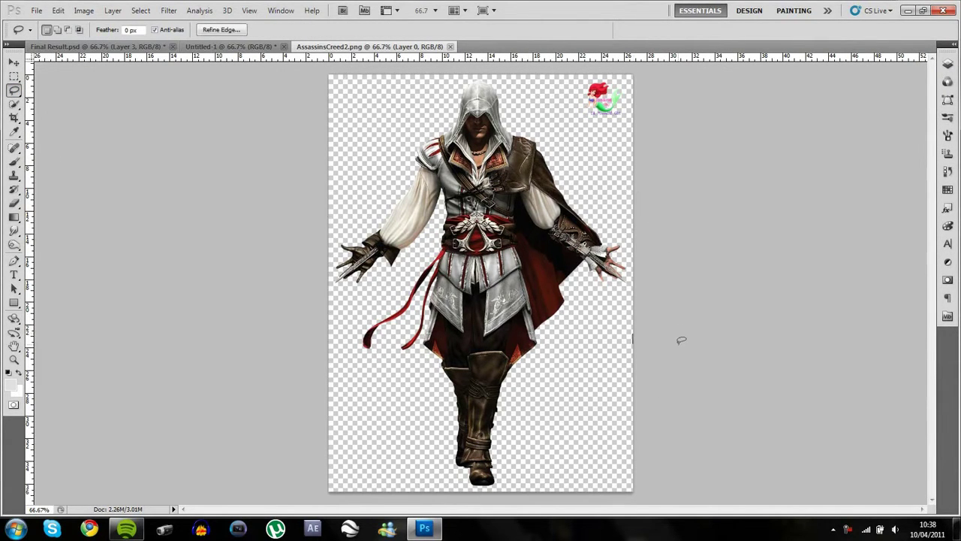
mouse_move(681, 340)
mouse_down()
mouse_move(607, 499)
mouse_move(338, 482)
mouse_move(252, 361)
mouse_move(226, 266)
mouse_move(224, 182)
mouse_move(229, 132)
mouse_move(266, 90)
mouse_move(377, 69)
mouse_up()
mouse_move(457, 62)
mouse_down()
mouse_move(535, 96)
mouse_move(628, 189)
mouse_up()
drag(644, 282, 643, 353)
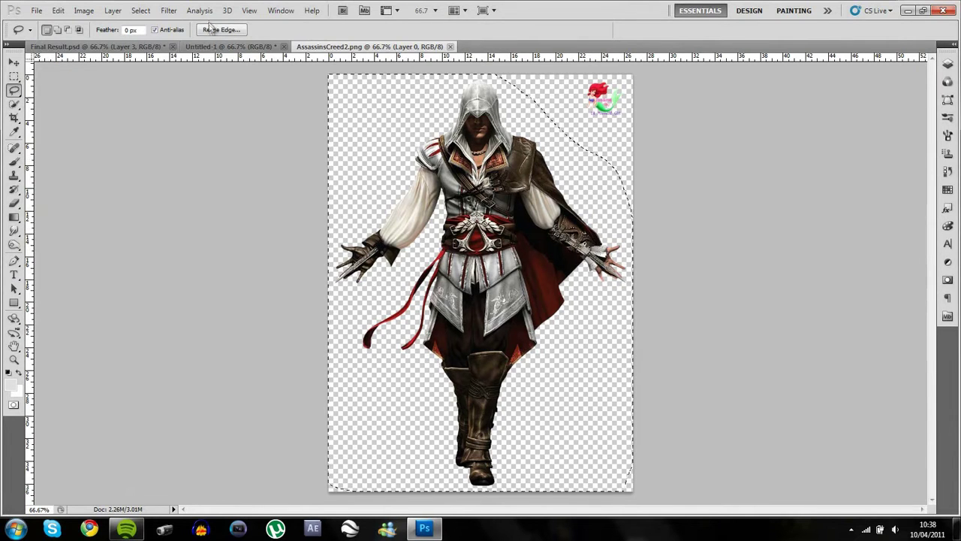
click(229, 46)
key(ctrl+v)
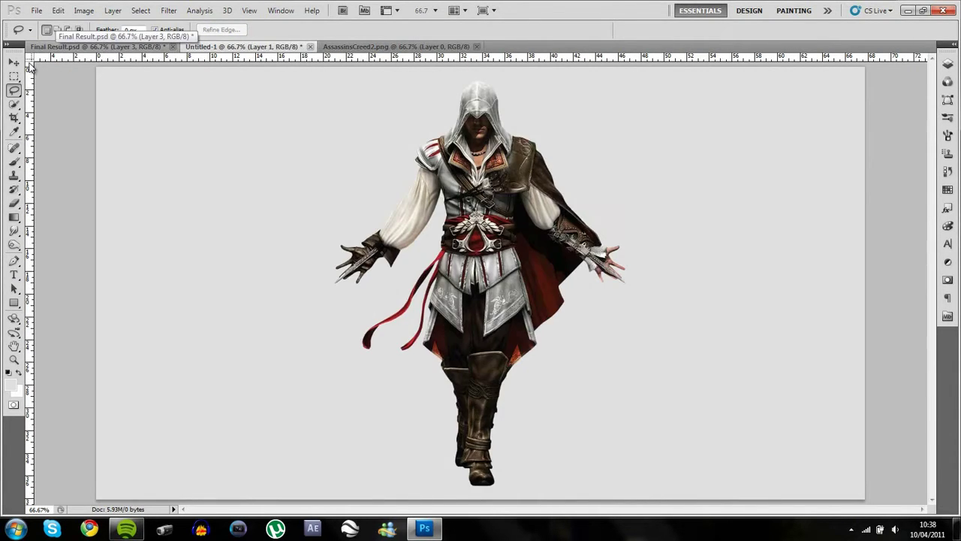
click(14, 63)
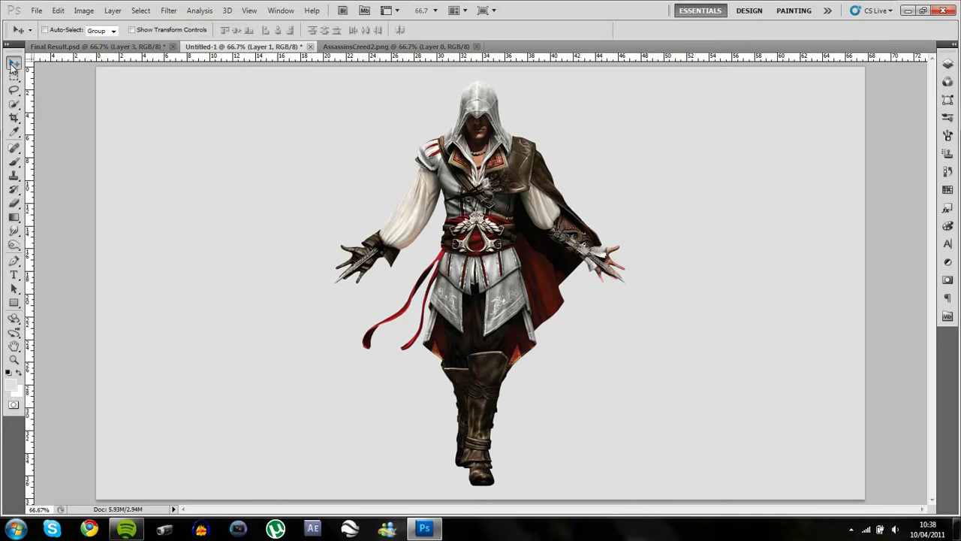
- Duplicate Layer 1 as Layer 1 copy, then hide the copy and make Layer 1 the active layer
click(947, 64)
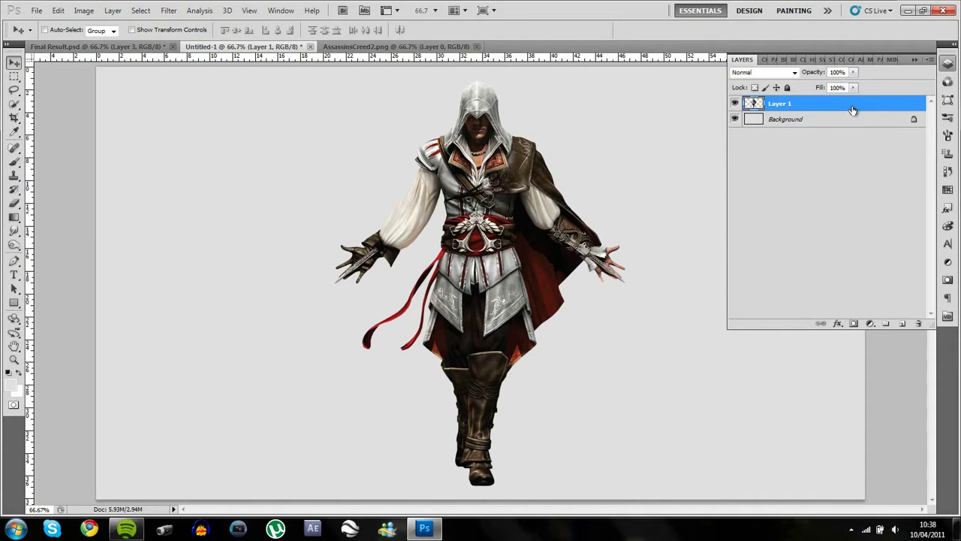
key(ctrl+j)
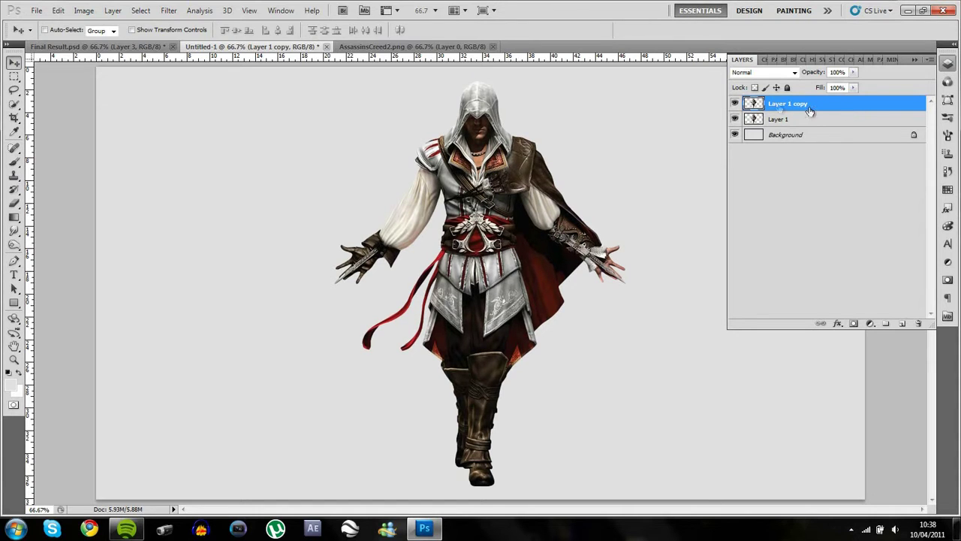
key(ctrl+z)
right_click(806, 106)
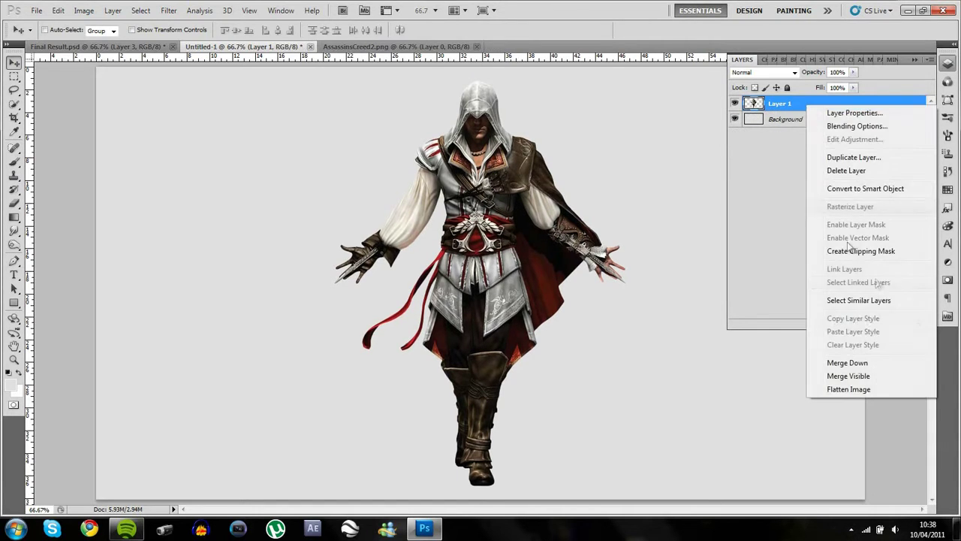
click(854, 157)
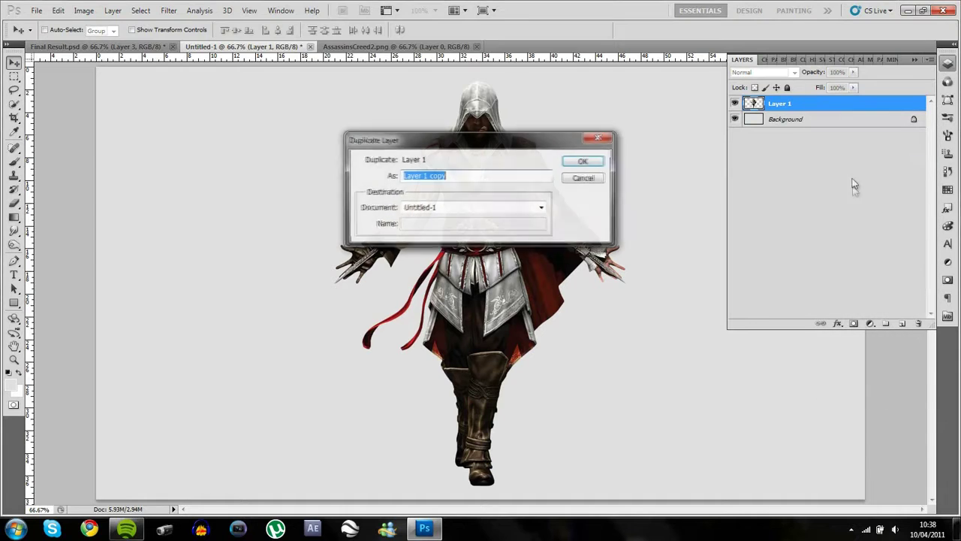
click(578, 161)
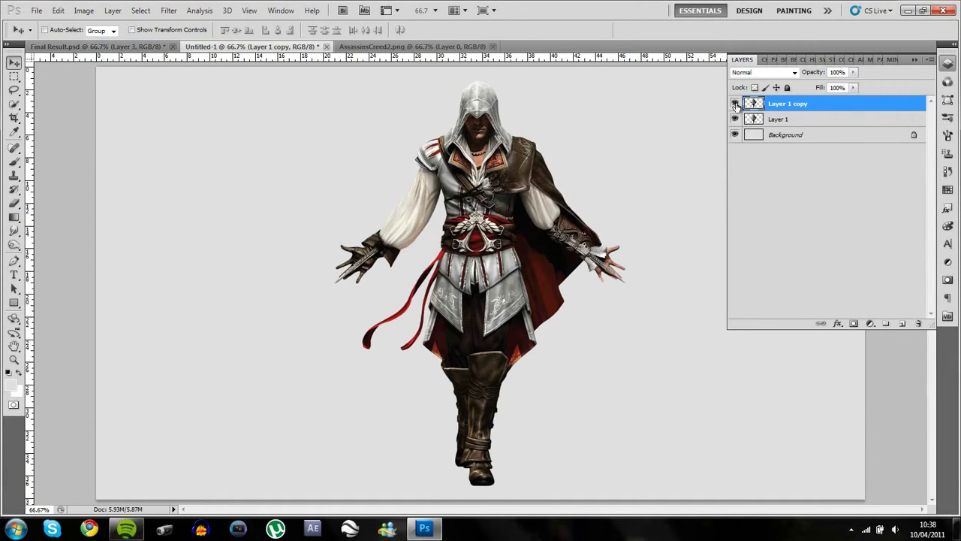
click(734, 103)
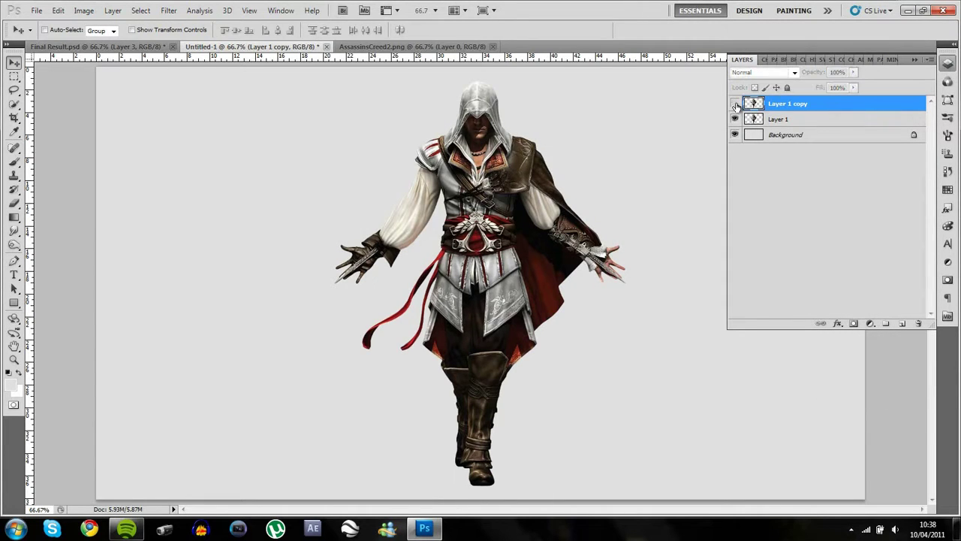
click(798, 122)
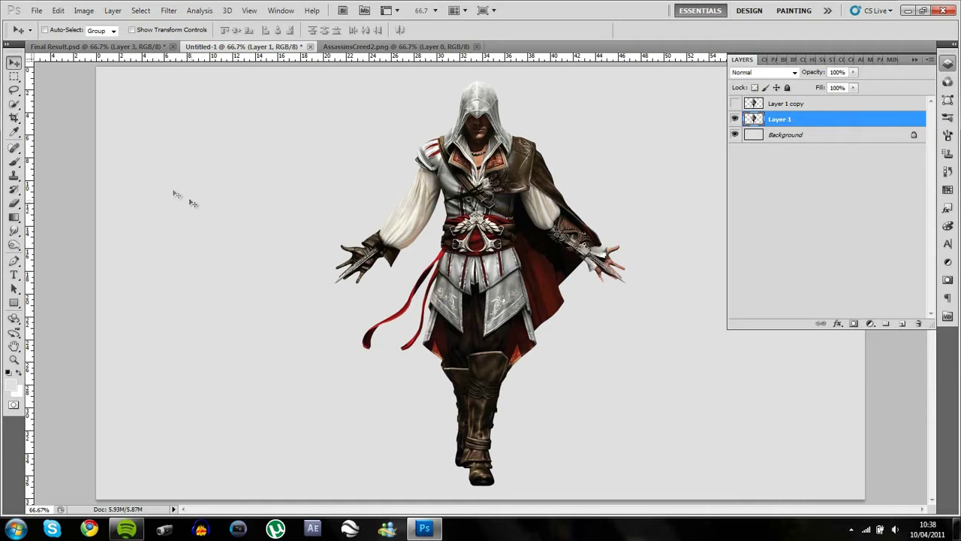
- Activate the Smudge tool for working on Layer 1
click(12, 231)
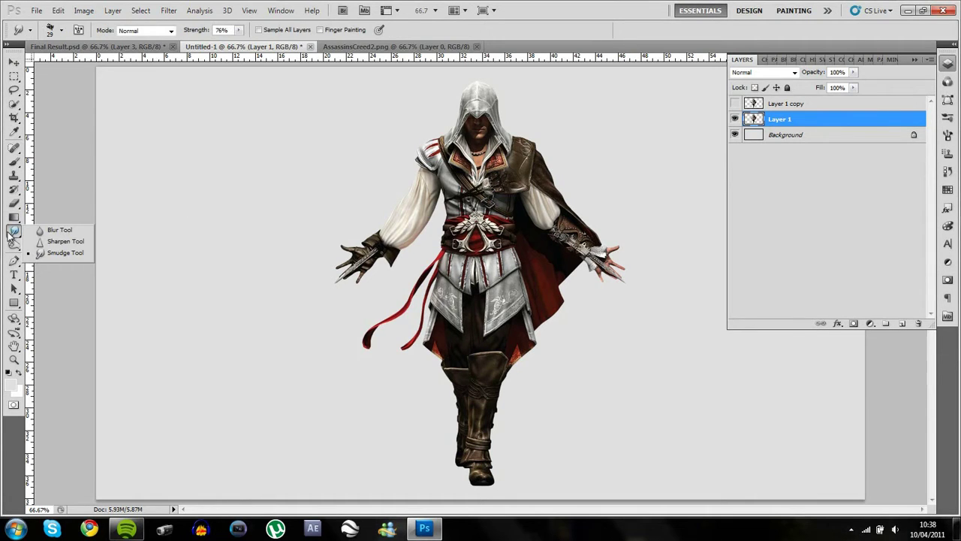
click(54, 230)
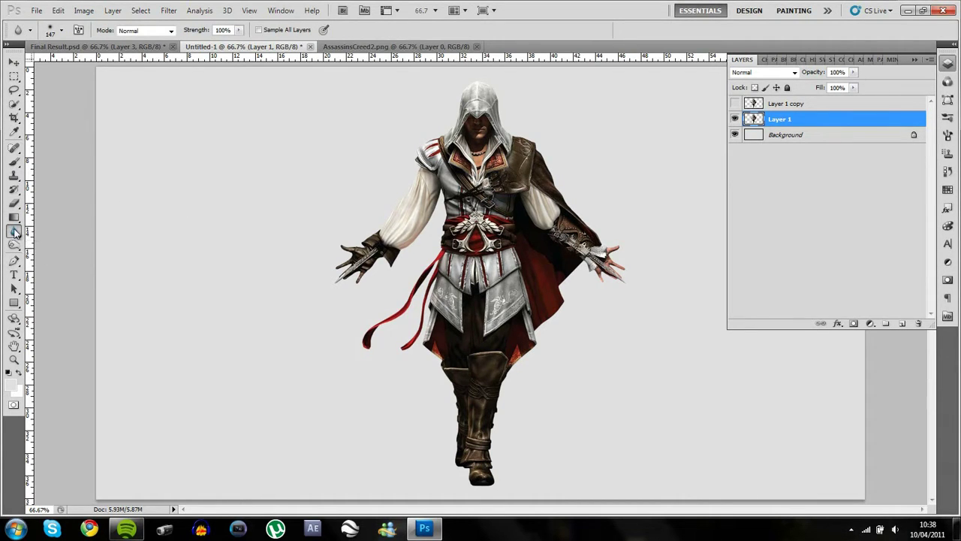
click(13, 231)
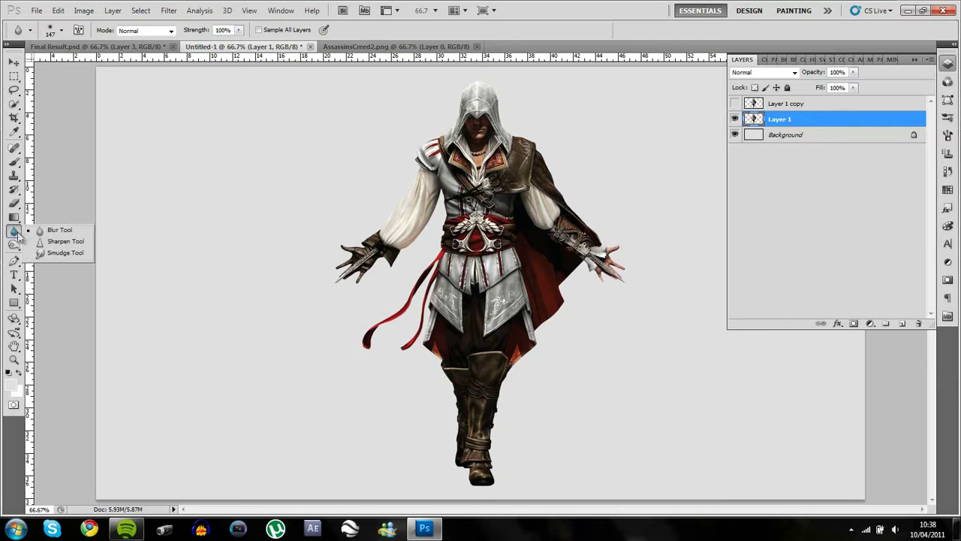
click(66, 253)
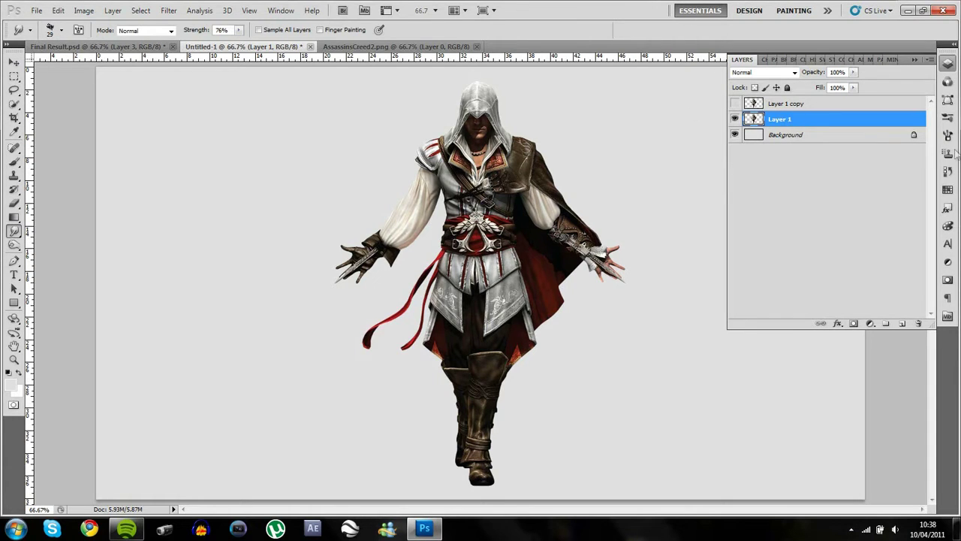
- Review the smudge brush's tip shape, Shape Dynamics, Scattering and Transfer settings
click(948, 117)
click(948, 135)
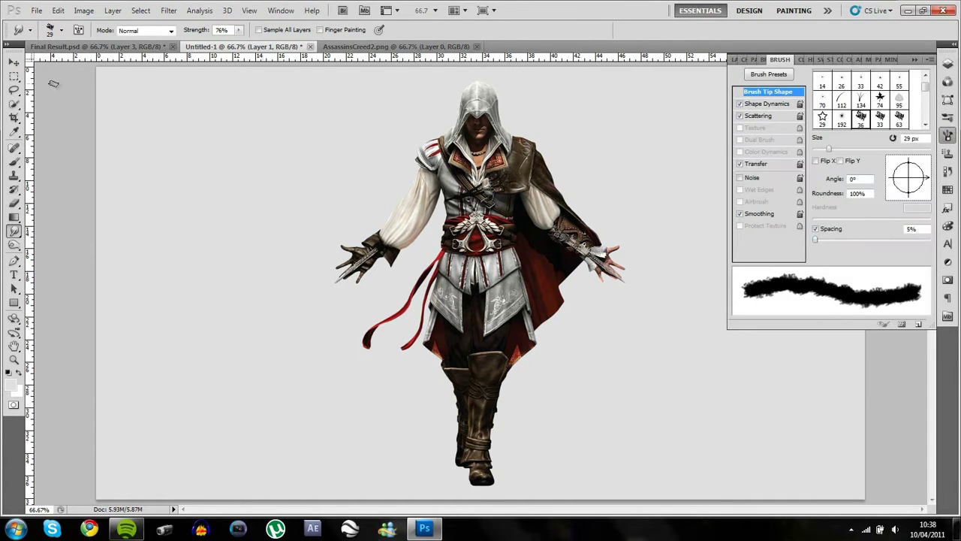
click(61, 30)
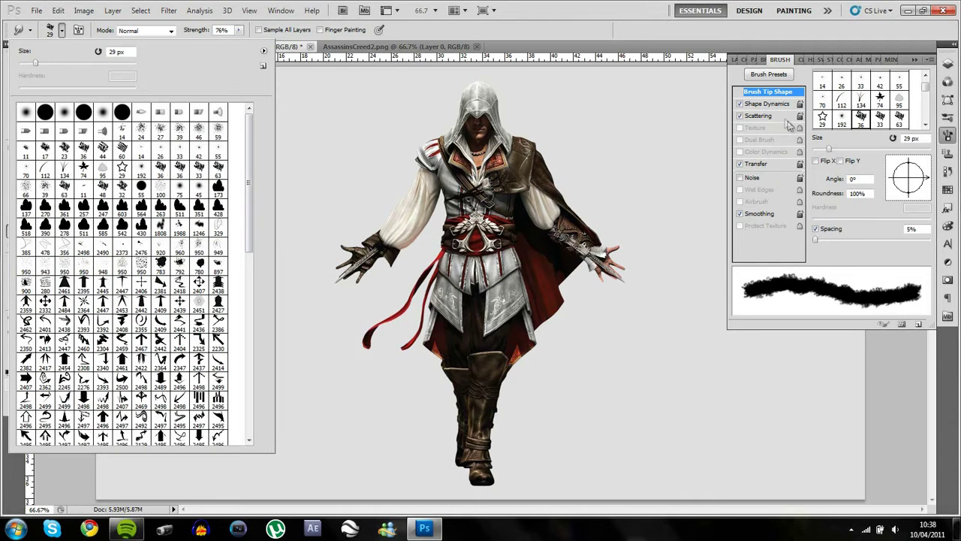
click(778, 105)
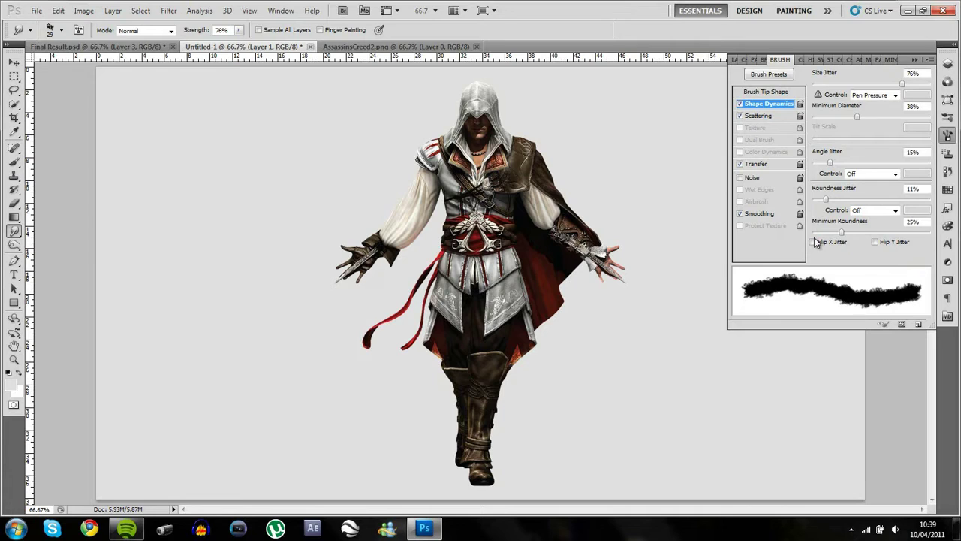
click(766, 119)
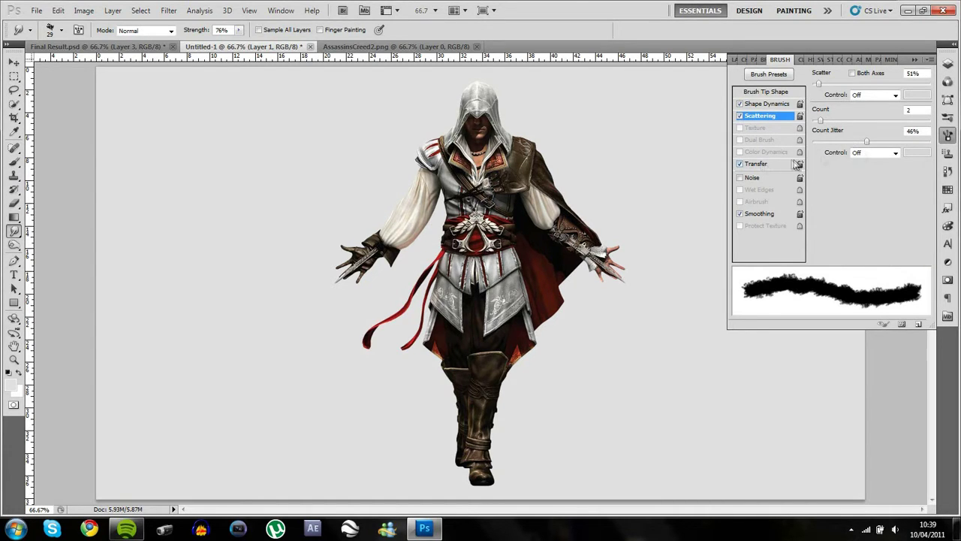
click(755, 165)
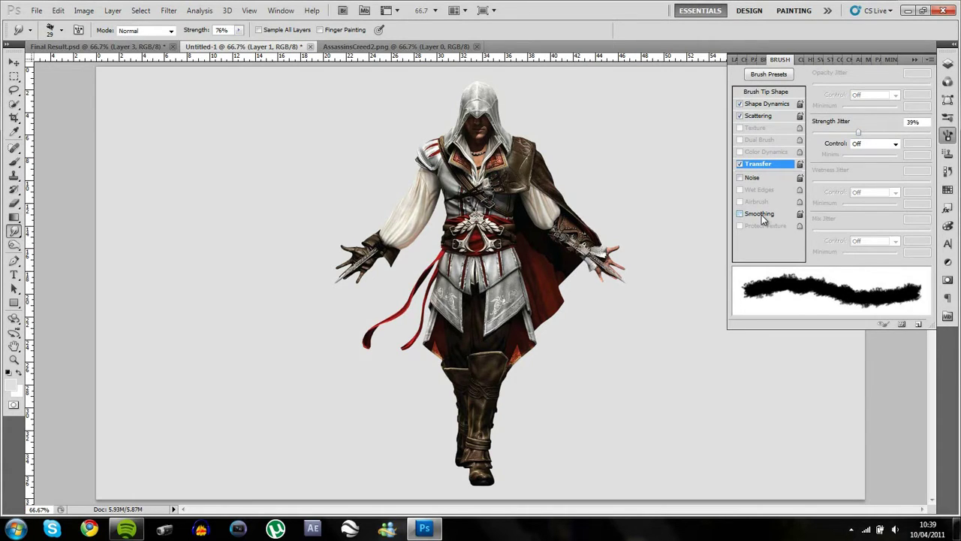
click(947, 66)
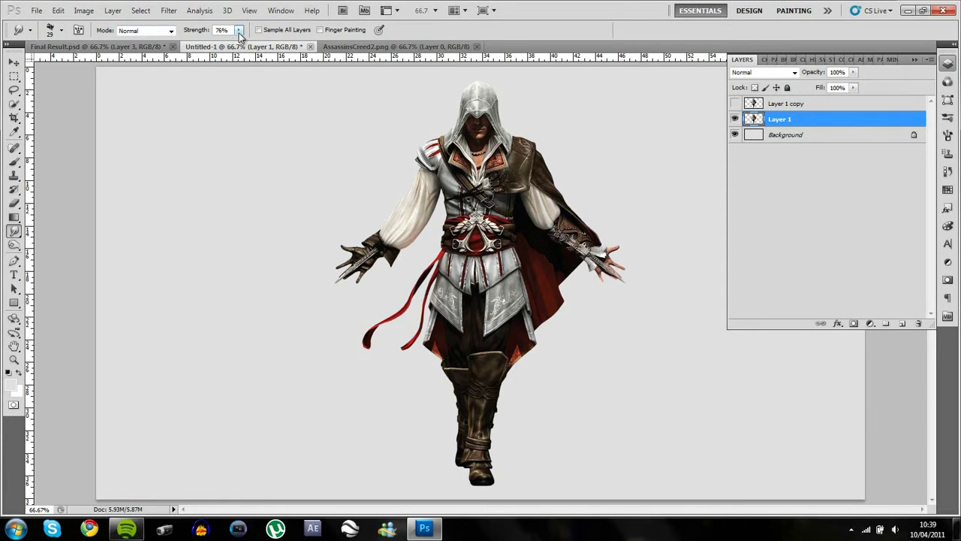
- Smudge the figure's outline and the middle of its body on Layer 1 with 87% strength and a 34 px brush
click(239, 33)
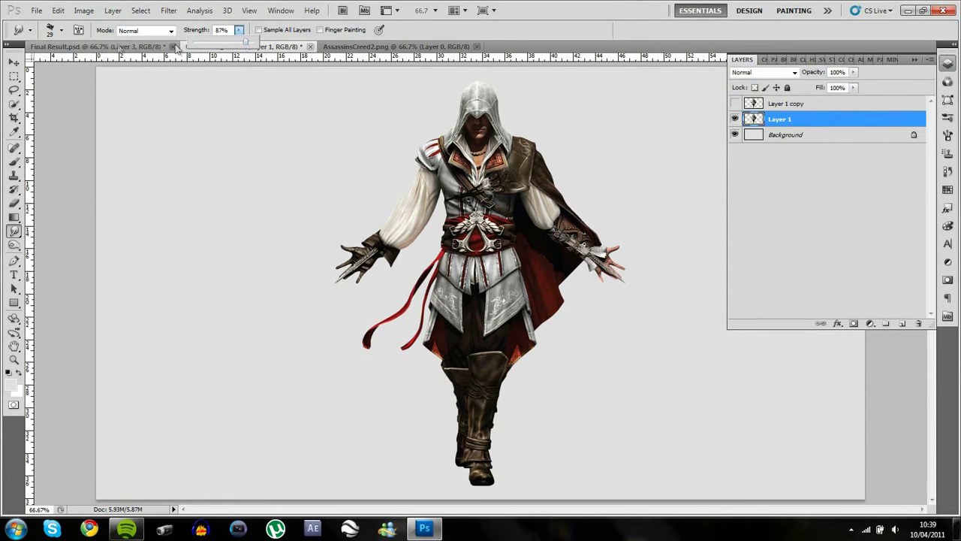
click(63, 29)
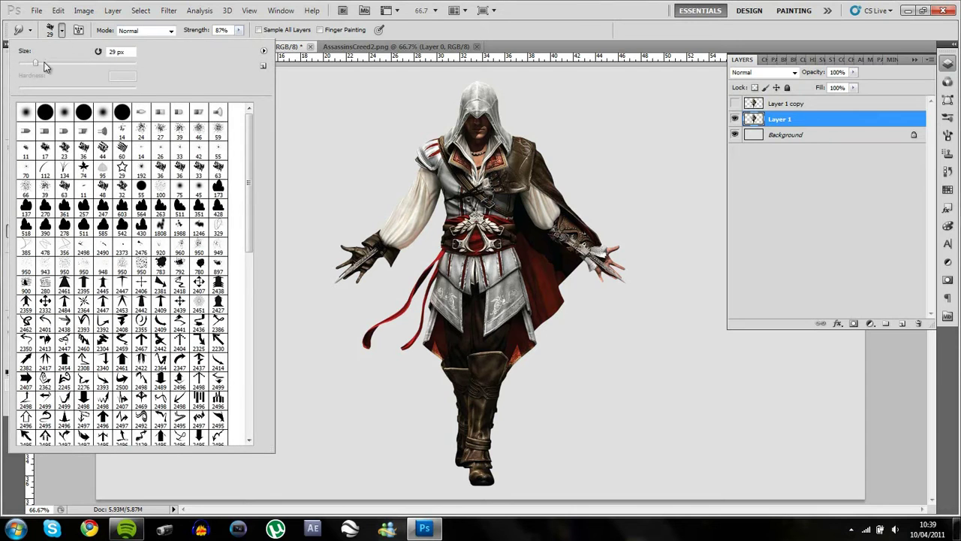
drag(36, 63, 42, 64)
click(65, 30)
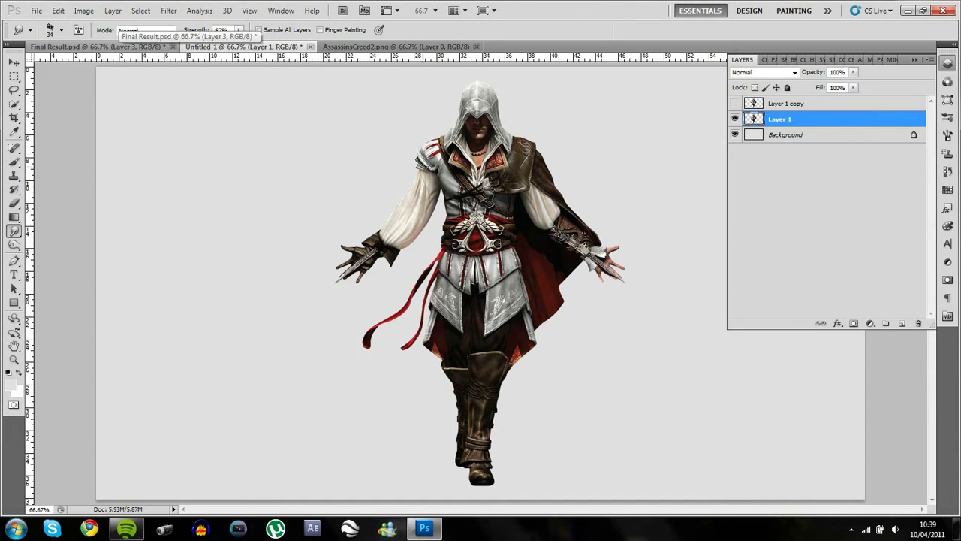
mouse_move(413, 156)
mouse_down()
mouse_move(369, 239)
mouse_move(333, 245)
mouse_move(332, 266)
mouse_move(346, 264)
mouse_move(336, 281)
mouse_move(357, 275)
mouse_move(354, 283)
mouse_move(361, 259)
mouse_move(375, 263)
mouse_move(361, 257)
mouse_move(401, 259)
mouse_move(435, 201)
mouse_move(433, 257)
mouse_move(400, 310)
mouse_move(361, 344)
mouse_move(406, 347)
mouse_move(431, 279)
mouse_move(425, 353)
mouse_move(440, 368)
mouse_move(455, 462)
mouse_move(469, 479)
mouse_move(496, 467)
mouse_move(508, 368)
mouse_move(572, 279)
mouse_move(589, 268)
mouse_move(624, 272)
mouse_move(555, 189)
mouse_move(541, 139)
mouse_move(530, 148)
mouse_move(491, 129)
mouse_move(492, 91)
mouse_move(472, 81)
mouse_move(445, 134)
mouse_move(424, 143)
mouse_move(454, 165)
mouse_move(475, 203)
mouse_move(471, 272)
mouse_move(488, 334)
mouse_up()
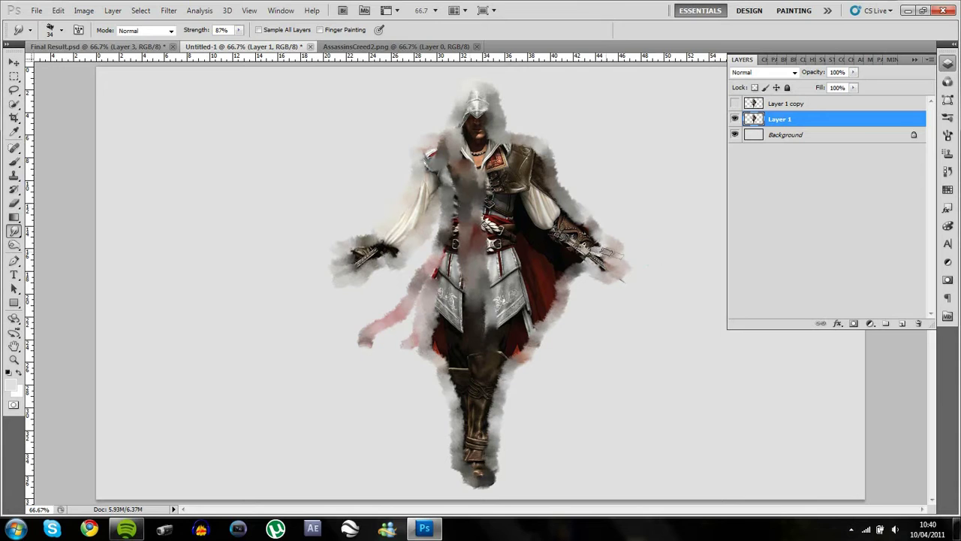
- Show Layer 1 copy above the smudged figure and duplicate it as Layer 1 copy 2
click(735, 105)
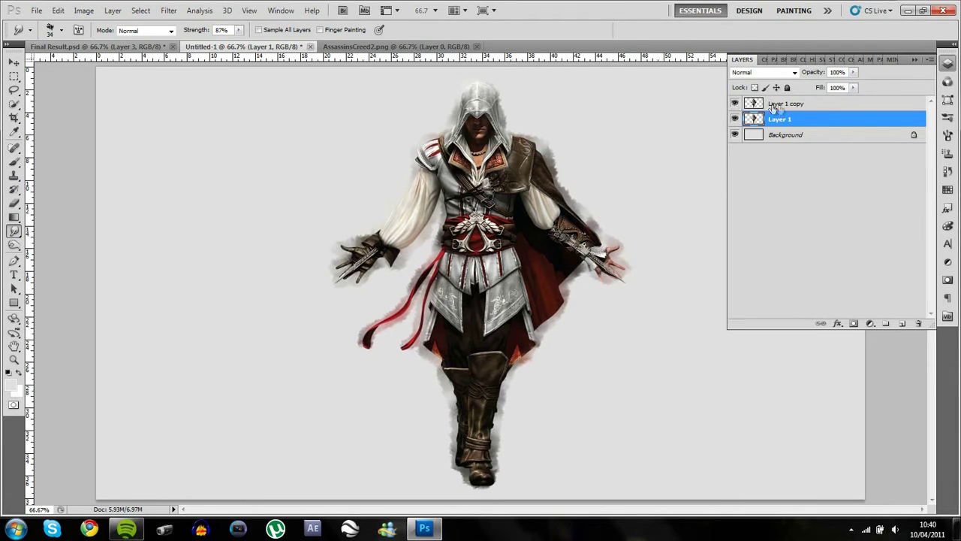
click(797, 107)
click(15, 62)
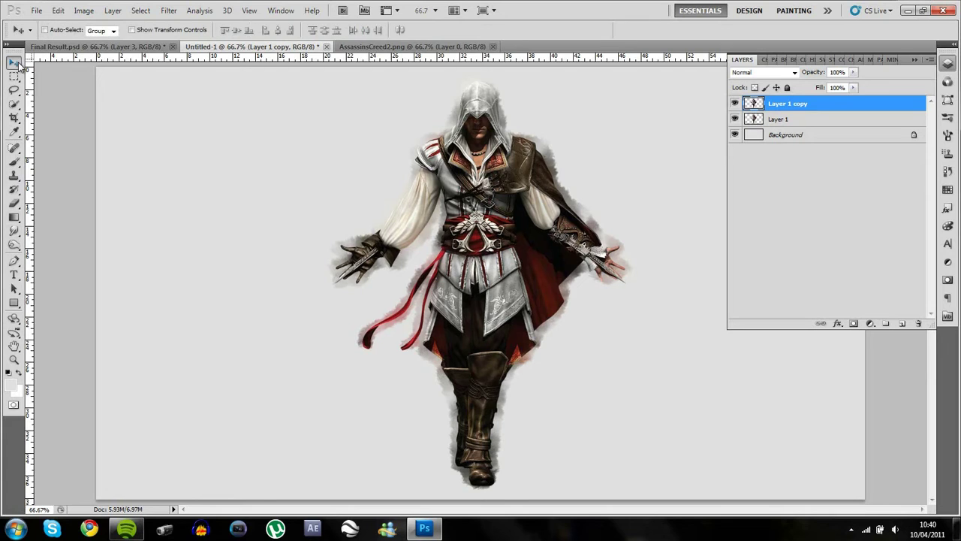
key(ctrl+j)
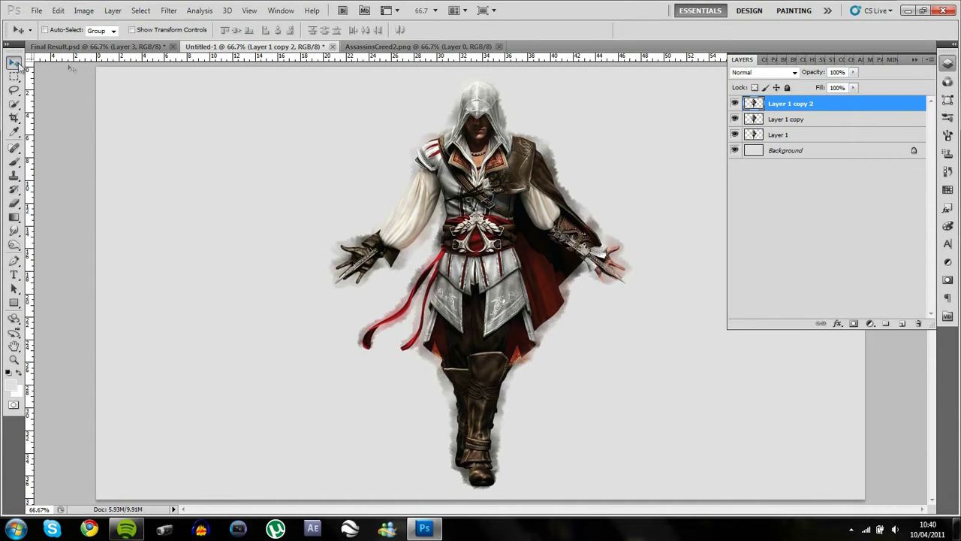
click(735, 104)
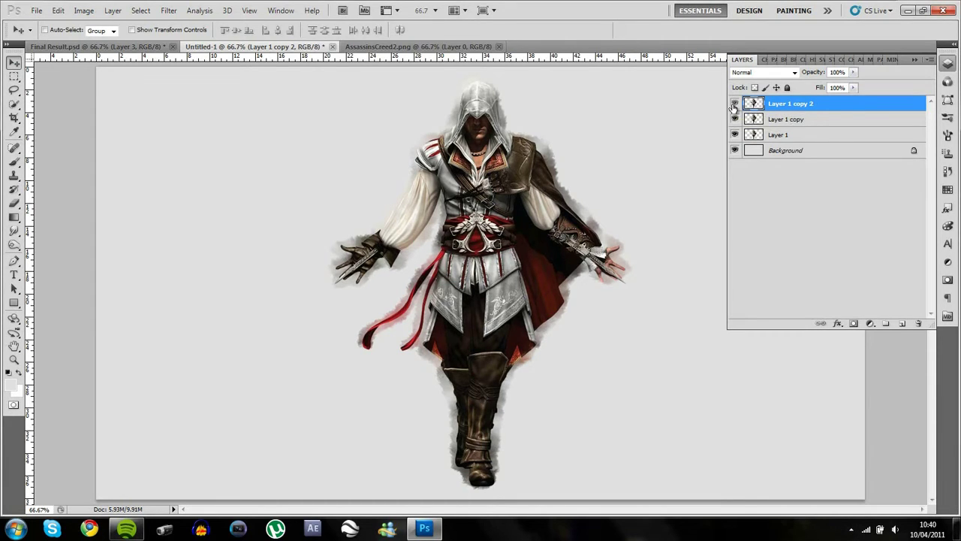
- Hide Layer 1 copy 2, select Layer 1 copy, and set the Smudge tool to a 23 px brush at 66% strength
click(767, 120)
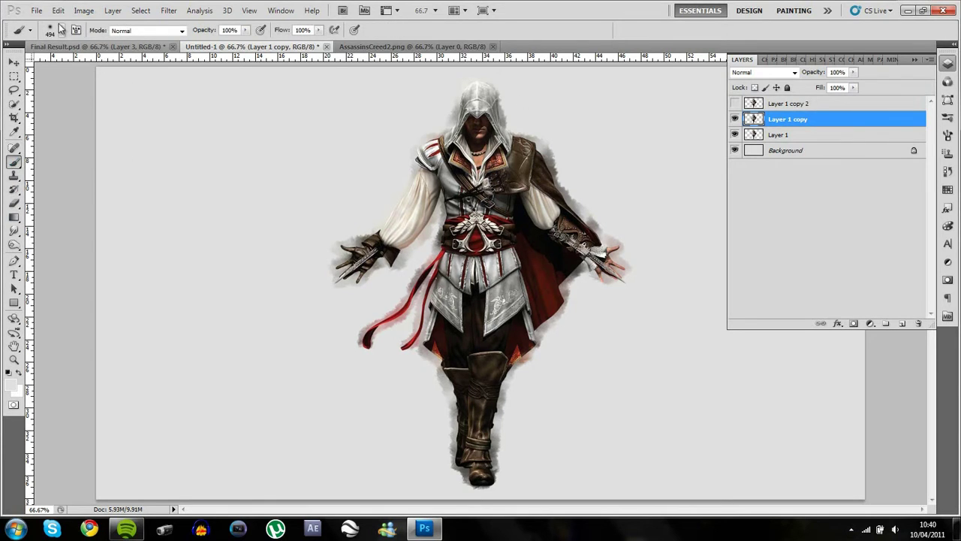
click(14, 232)
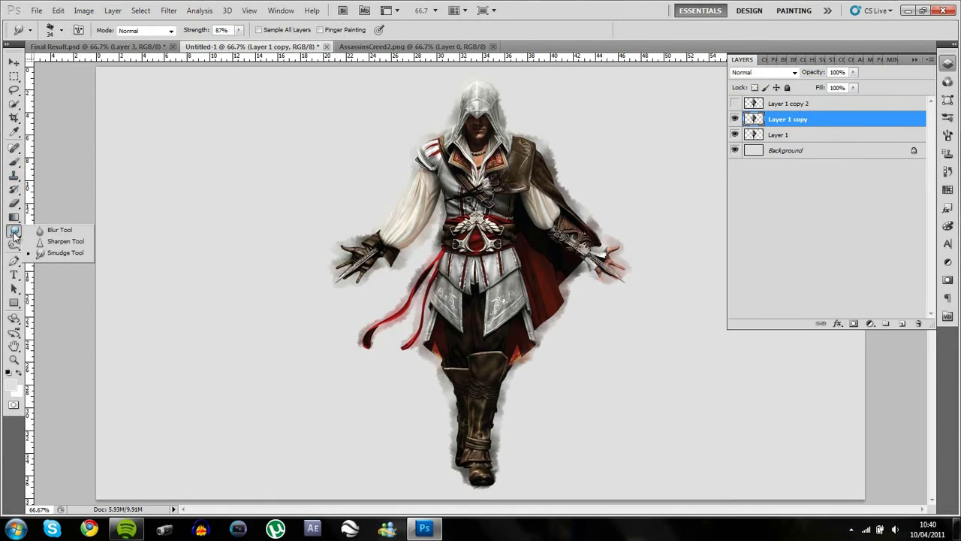
click(14, 232)
click(63, 36)
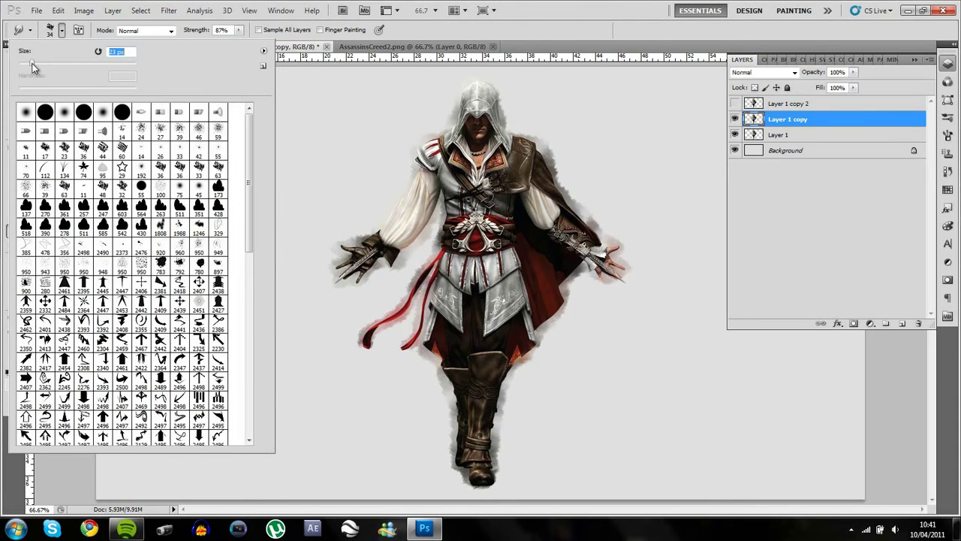
drag(32, 67, 33, 67)
click(239, 31)
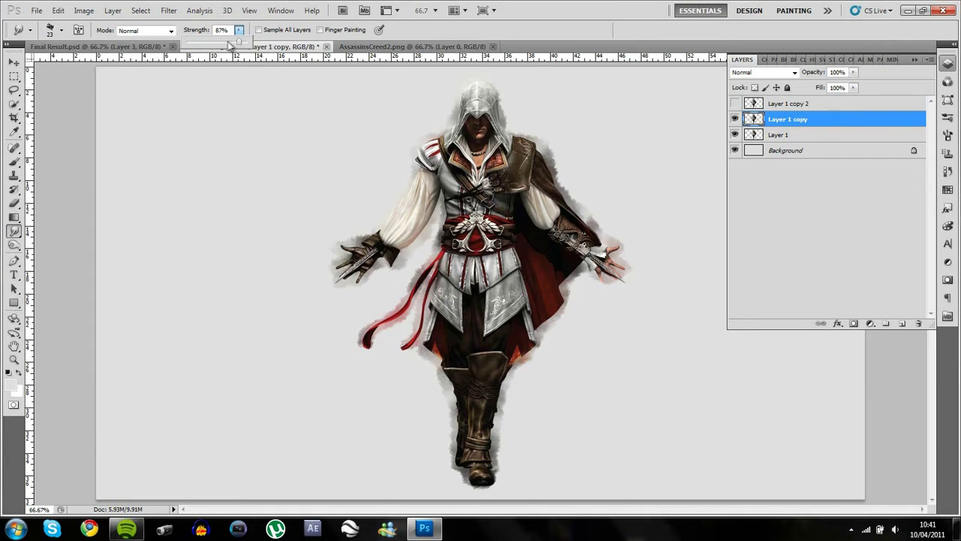
drag(228, 43, 225, 43)
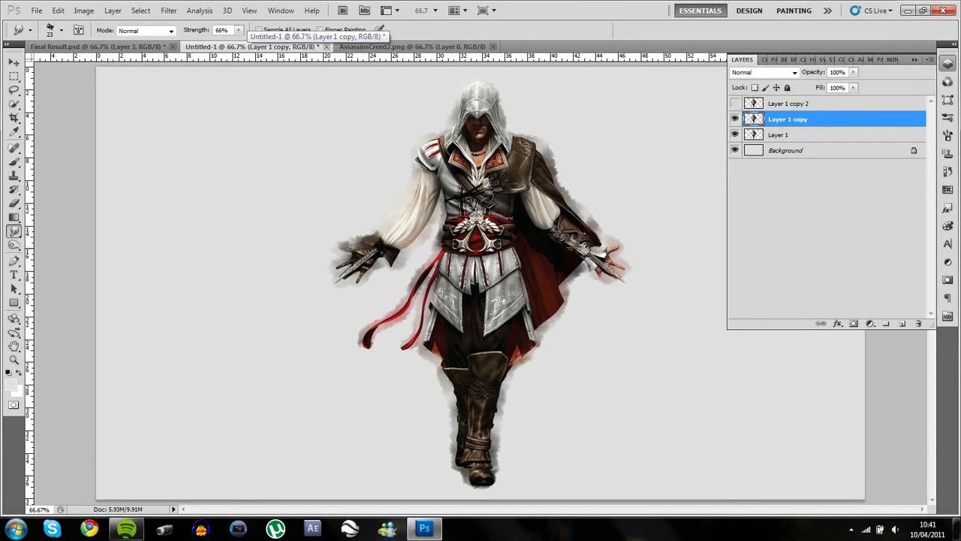
- Smudge the figure's gloved hand, sleeve, red ribbons, coat edges and boots on Layer 1 copy
drag(350, 261, 329, 267)
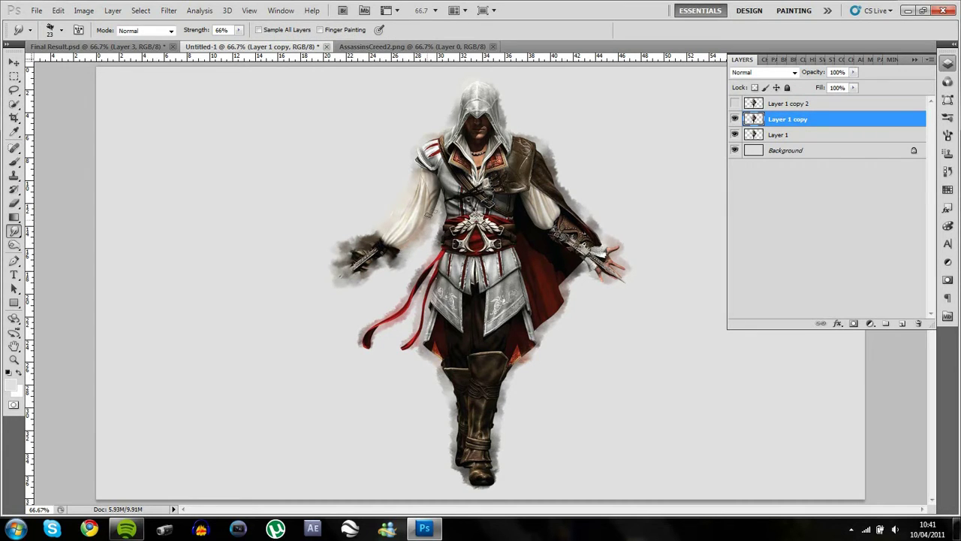
drag(434, 255, 376, 330)
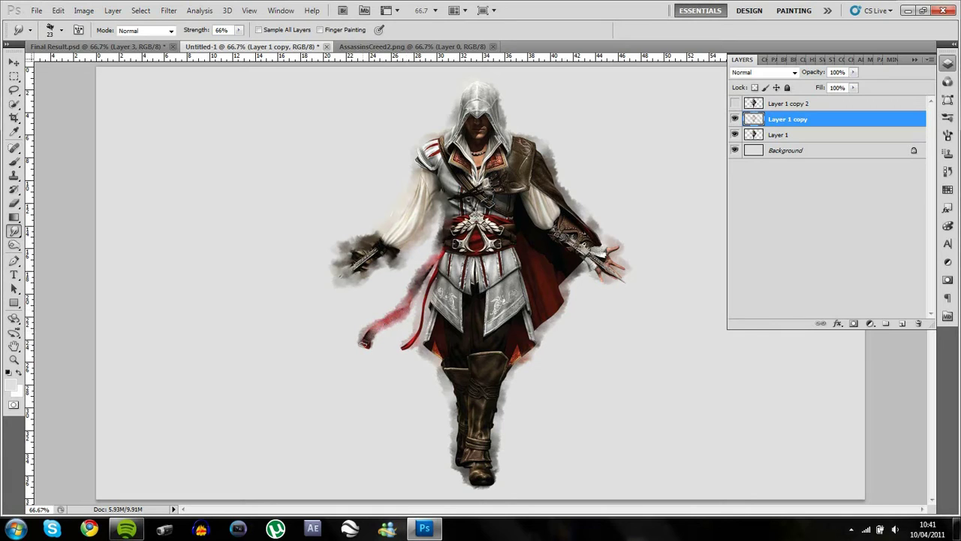
mouse_move(435, 274)
mouse_down()
mouse_move(426, 339)
mouse_move(458, 422)
mouse_move(461, 470)
mouse_up()
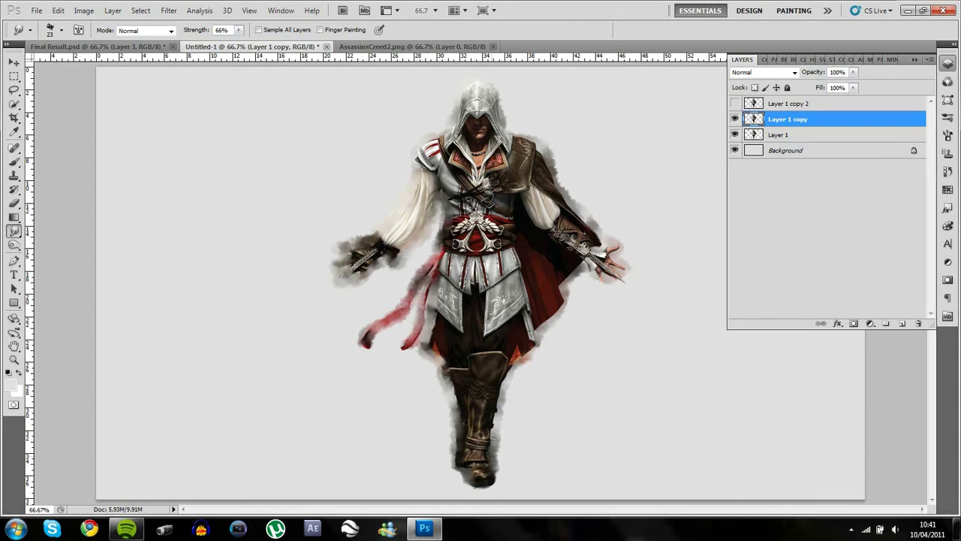
mouse_move(499, 390)
mouse_down()
mouse_move(585, 262)
mouse_move(615, 276)
mouse_move(618, 267)
mouse_move(557, 194)
mouse_move(535, 142)
mouse_move(502, 132)
mouse_move(495, 93)
mouse_move(474, 85)
mouse_move(461, 96)
mouse_move(443, 137)
mouse_move(425, 149)
mouse_move(393, 238)
mouse_up()
- Show Layer 1 copy 2, duplicate it, and hide the new duplicate
click(734, 103)
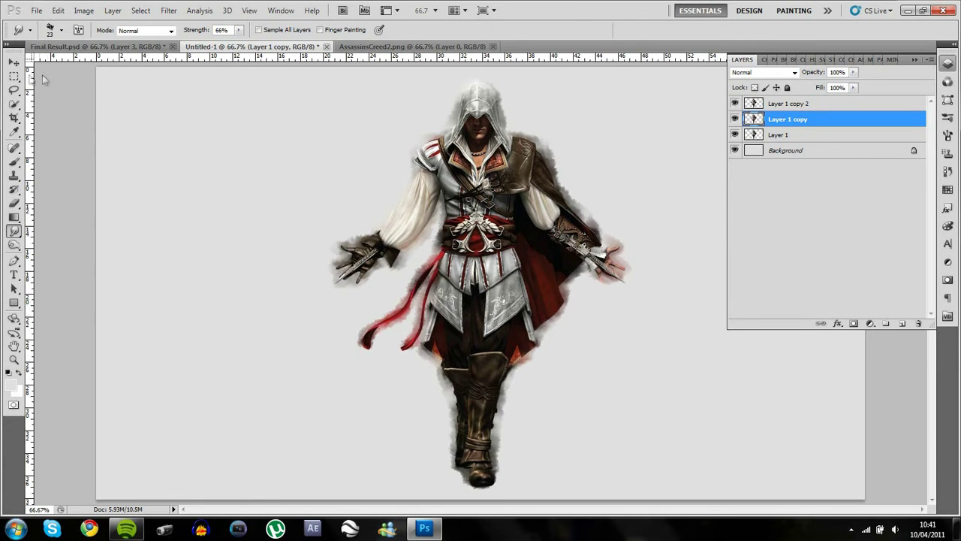
click(14, 62)
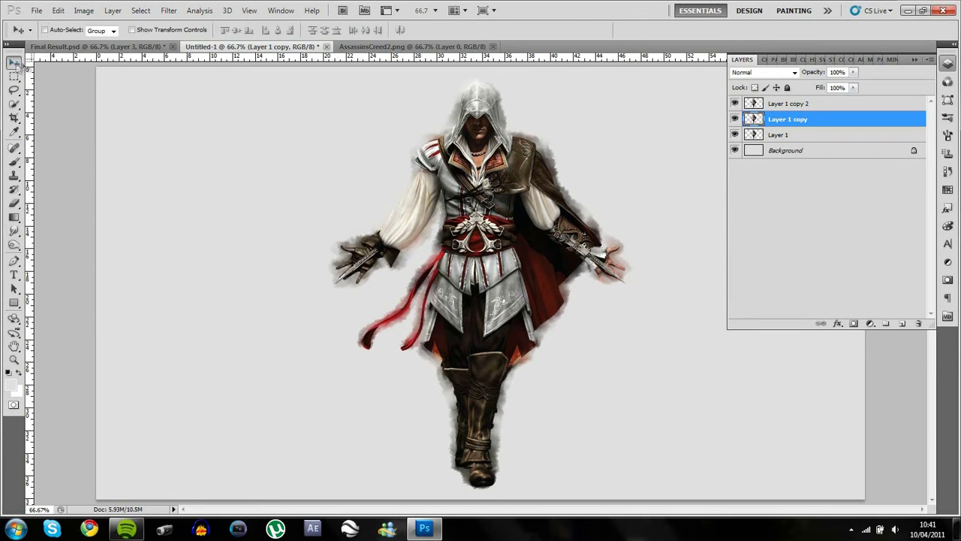
click(793, 103)
key(ctrl+j)
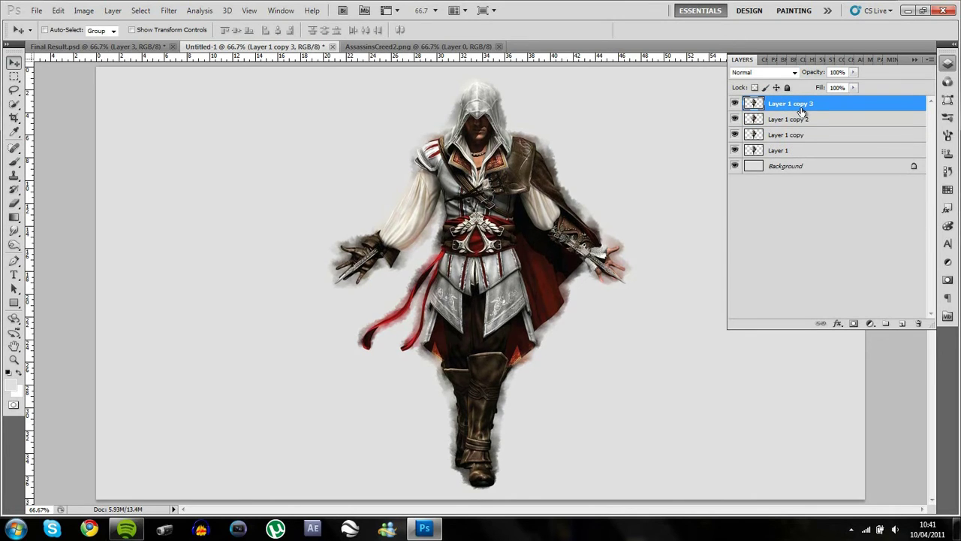
click(734, 104)
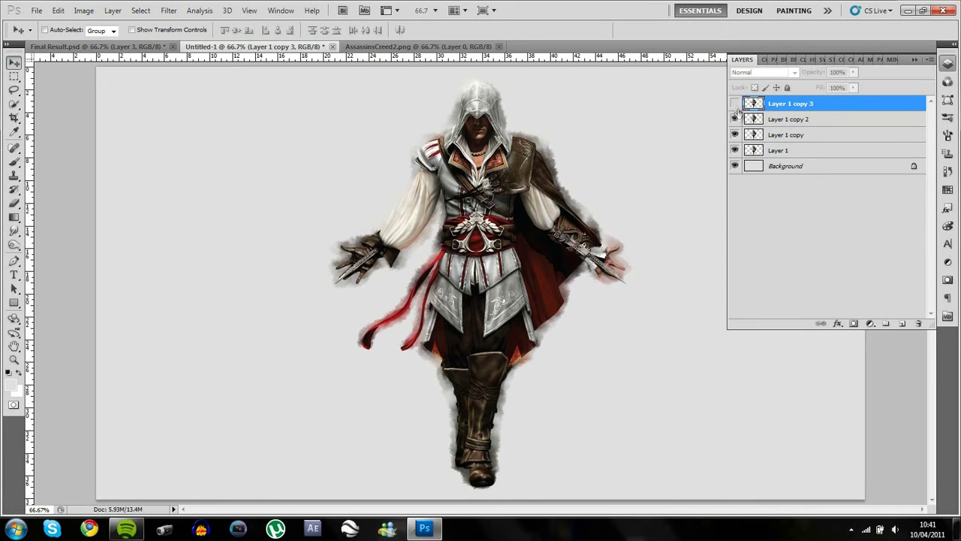
- Select Layer 1 copy 2 and set the Smudge tool's strength to 26%, keeping the 23 px brush
click(777, 119)
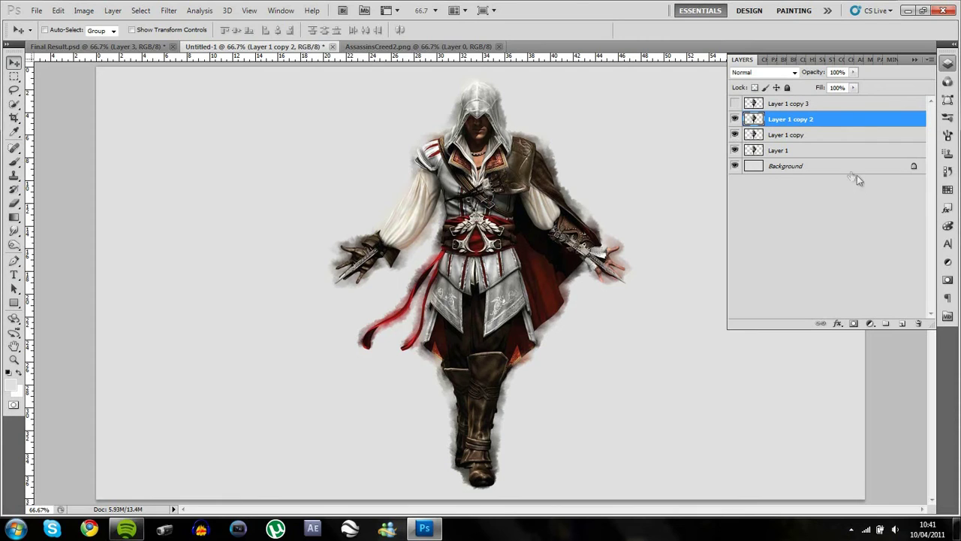
click(14, 174)
click(14, 161)
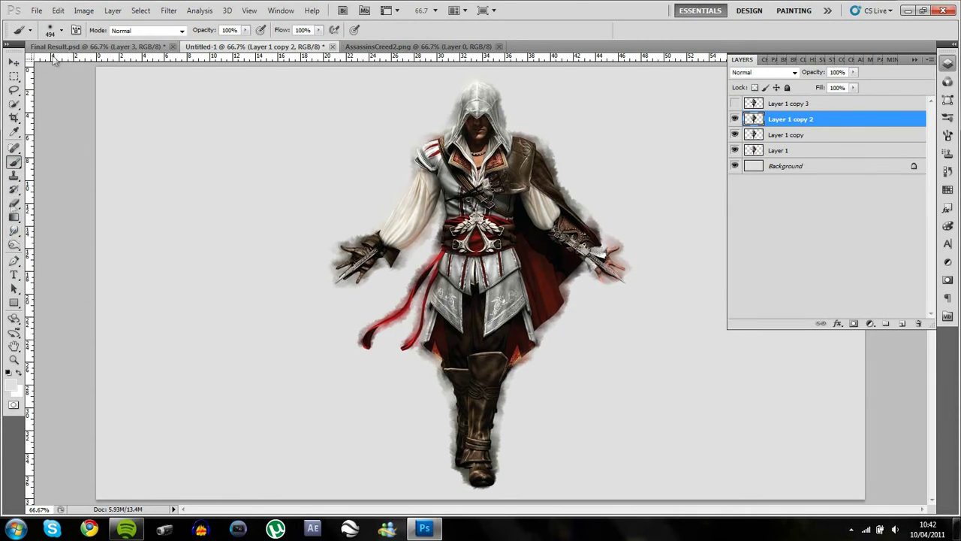
click(14, 218)
click(13, 230)
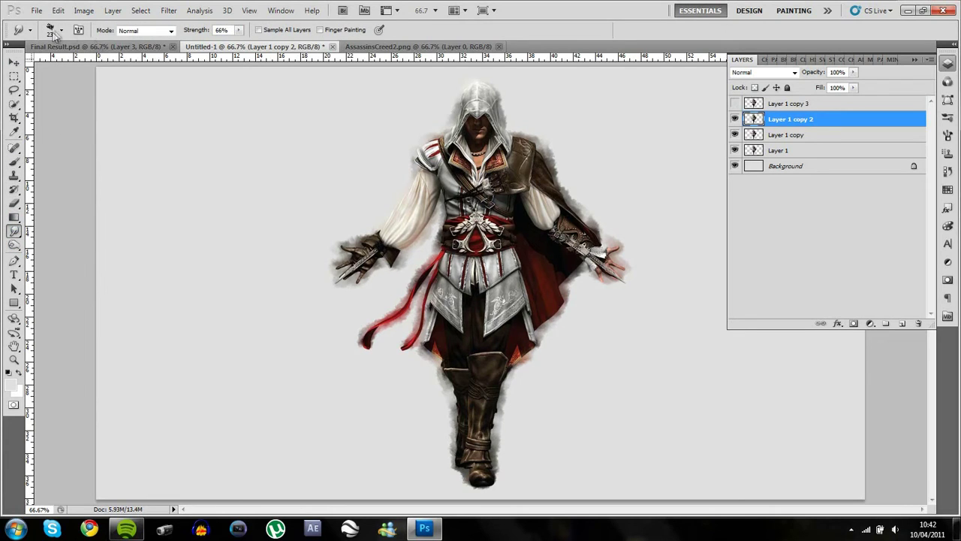
click(239, 30)
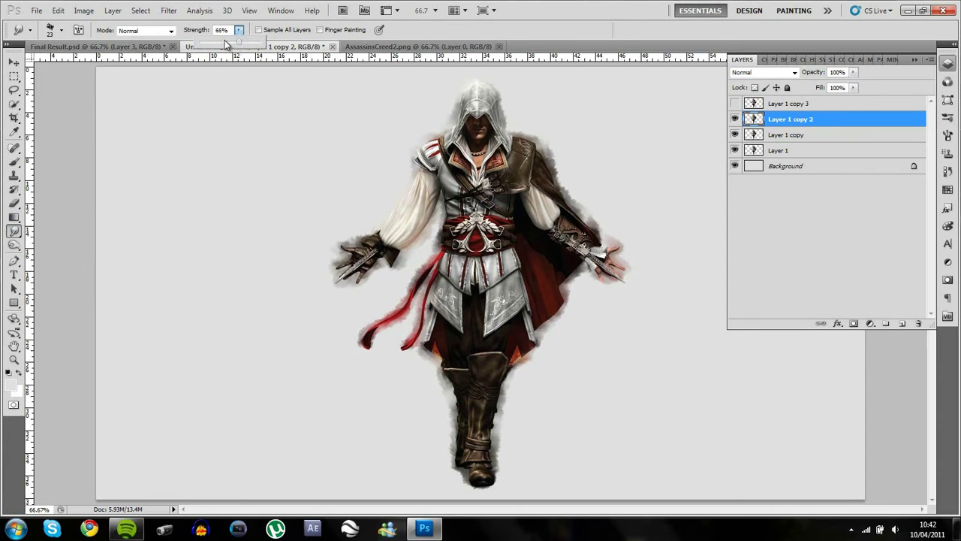
drag(225, 43, 218, 43)
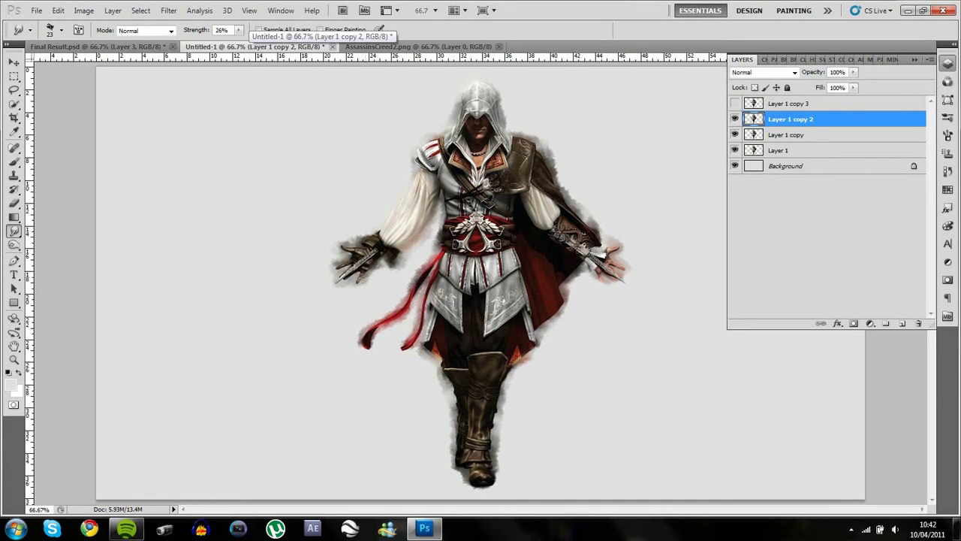
- Smudge the figure's hands, sleeve, shoulders, hood, cape and lower coat and leg edges on Layer 1 copy 2
drag(355, 274, 340, 282)
mouse_move(416, 178)
mouse_down()
mouse_move(402, 204)
mouse_move(422, 146)
mouse_up()
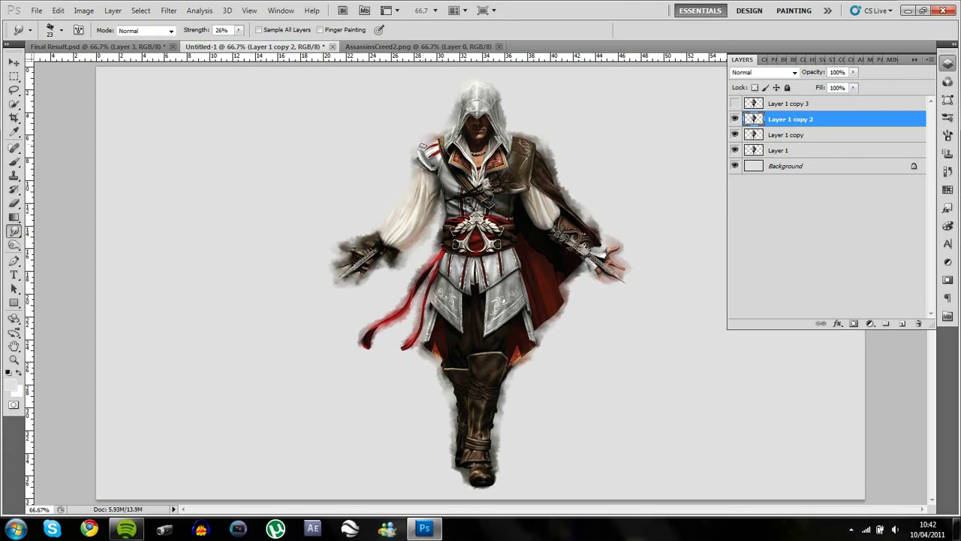
mouse_move(462, 113)
mouse_down()
mouse_move(476, 84)
mouse_move(490, 85)
mouse_move(508, 128)
mouse_up()
drag(604, 239, 617, 258)
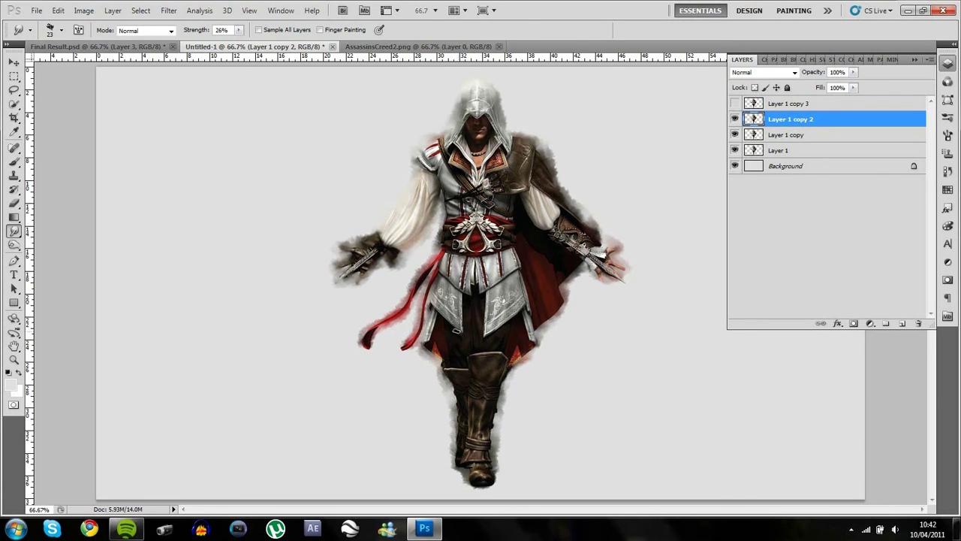
mouse_move(455, 330)
mouse_down()
mouse_move(425, 311)
mouse_move(488, 347)
mouse_up()
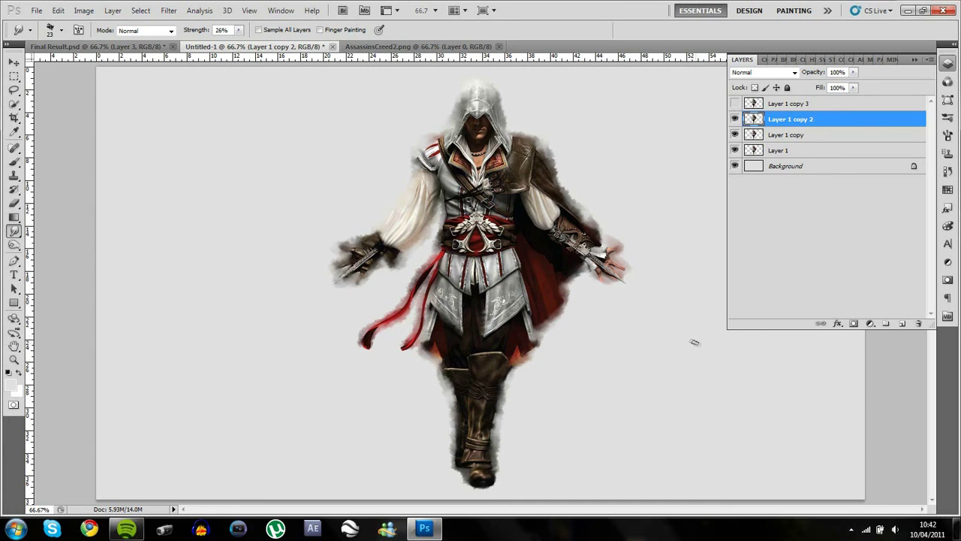
- Show Layer 1 copy 3, try its blend modes from Lighten onward, and leave it on Saturation
click(14, 62)
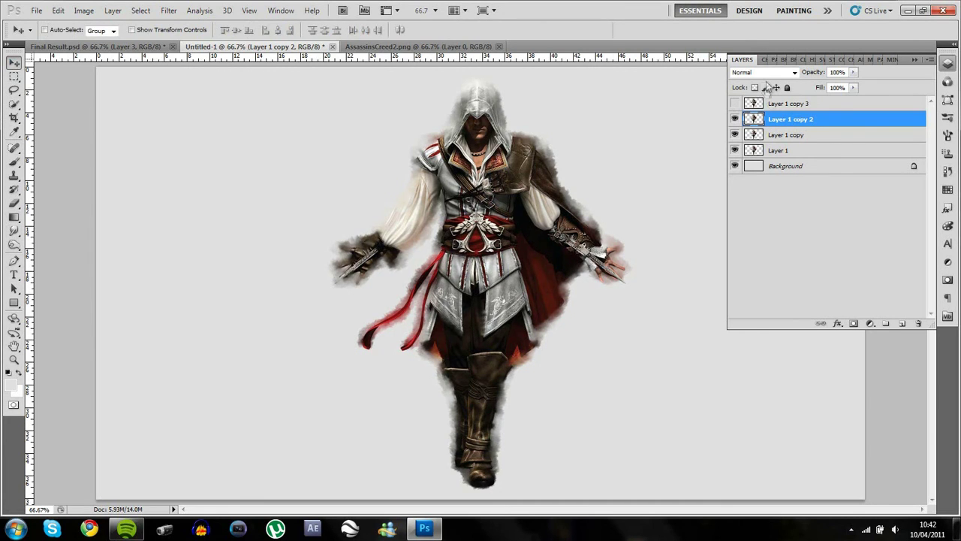
click(736, 103)
click(785, 104)
click(764, 72)
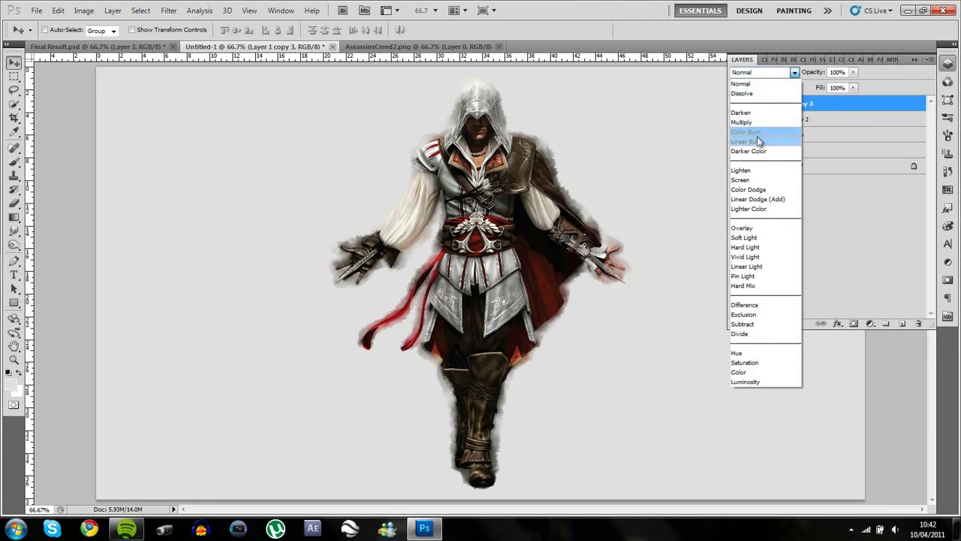
click(758, 170)
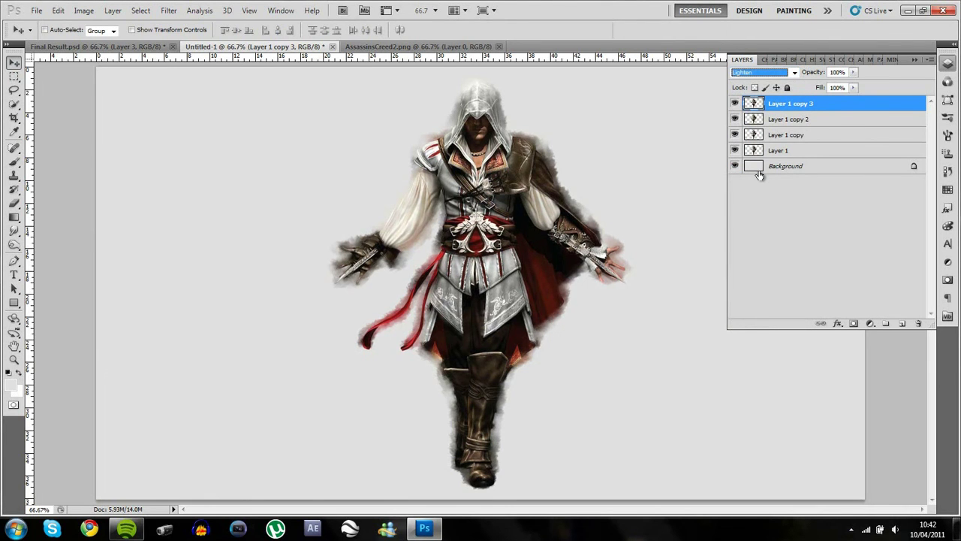
key(Down)
key(Down)
key(Down)
key(Down)
key(Down)
key(Down)
key(Down)
key(Down)
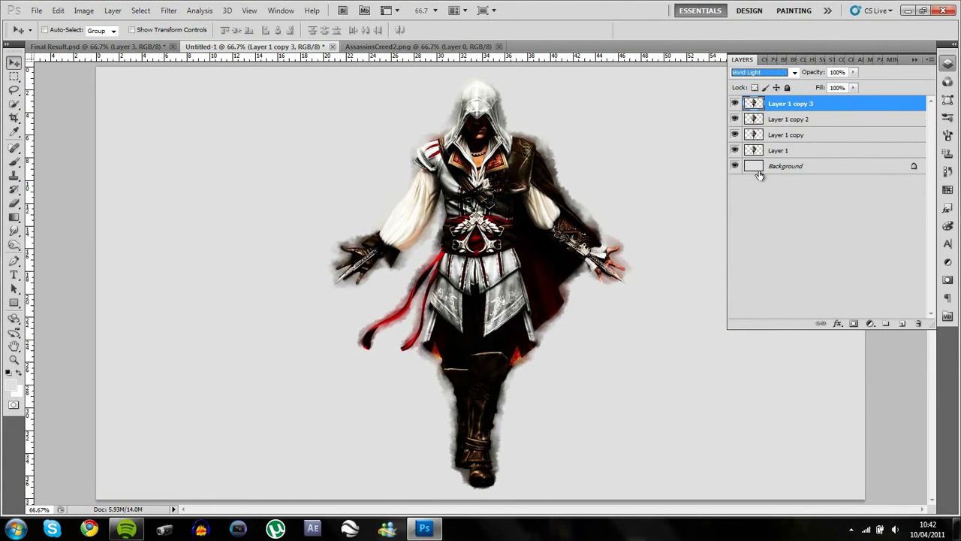
key(Down)
key(Down)
key(Down)
key(Down)
key(Down)
key(Down)
key(Down)
key(Down)
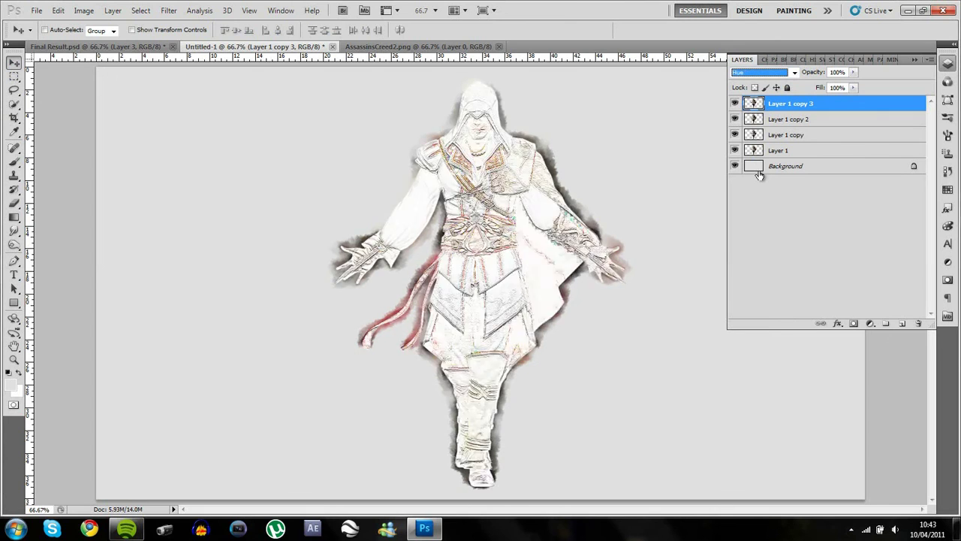
key(Down)
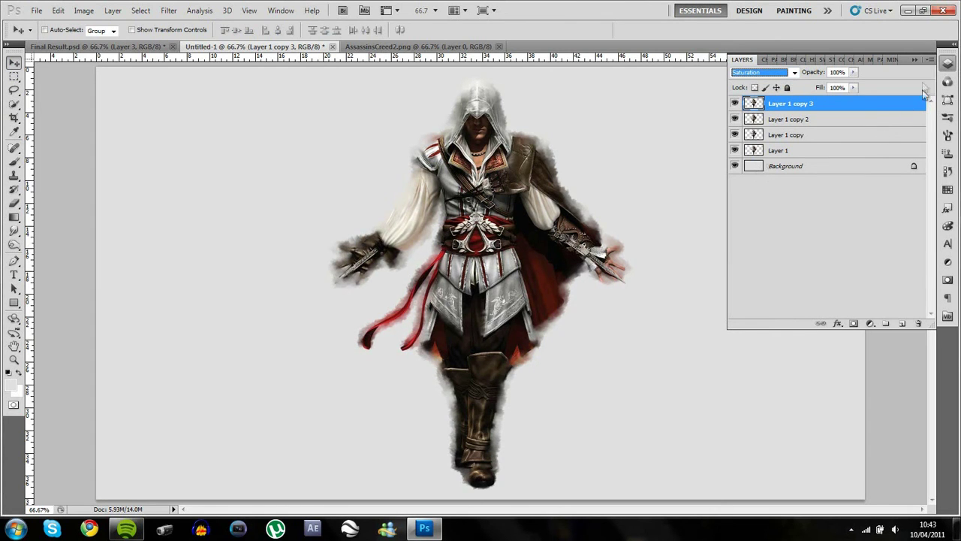
click(947, 63)
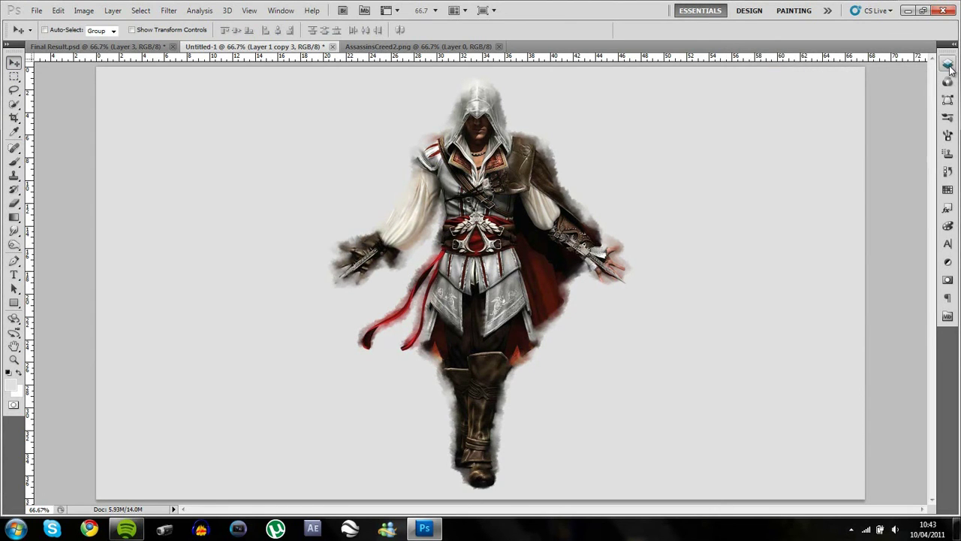
click(851, 529)
right_click(890, 428)
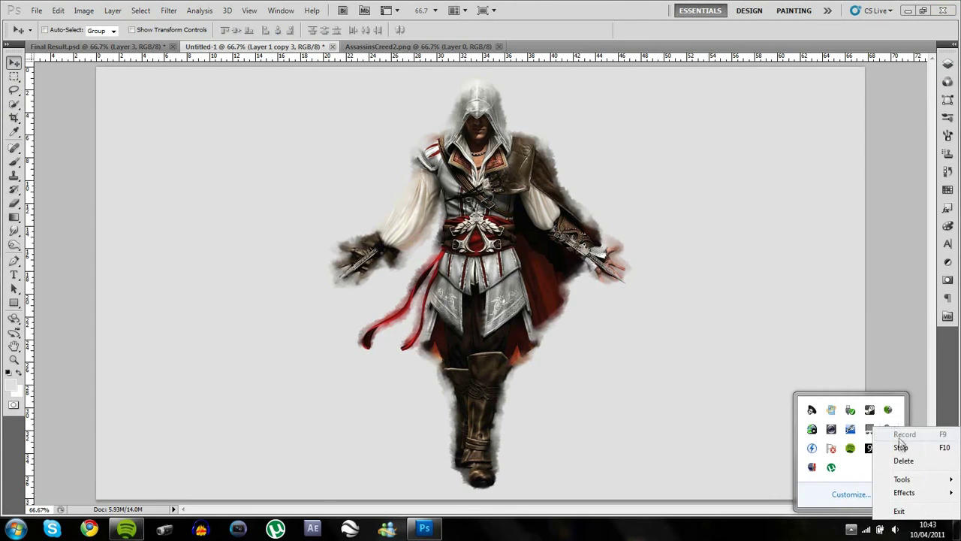